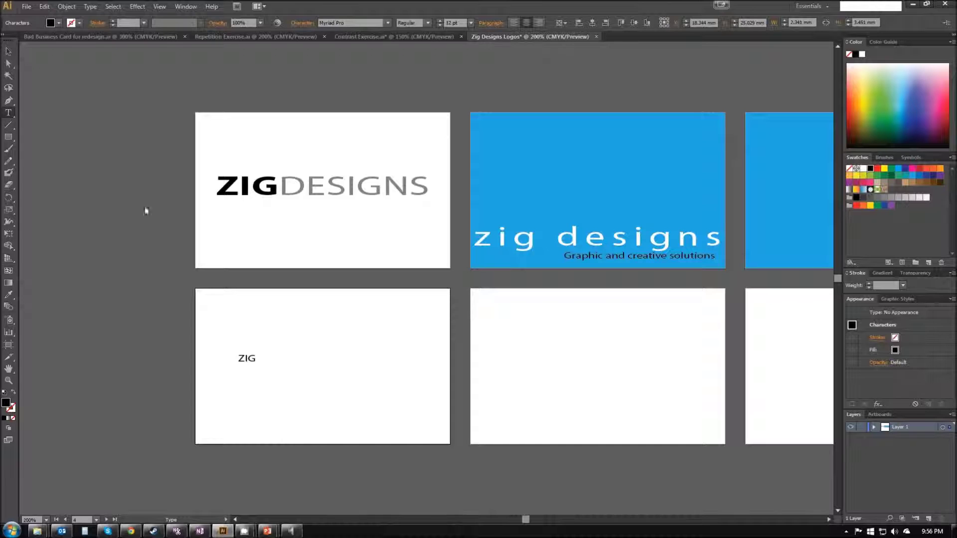
Add a separate text object reading DESIGNS near ZIG on the artboard below the ZIGDESIGNS logo.
click(8, 51)
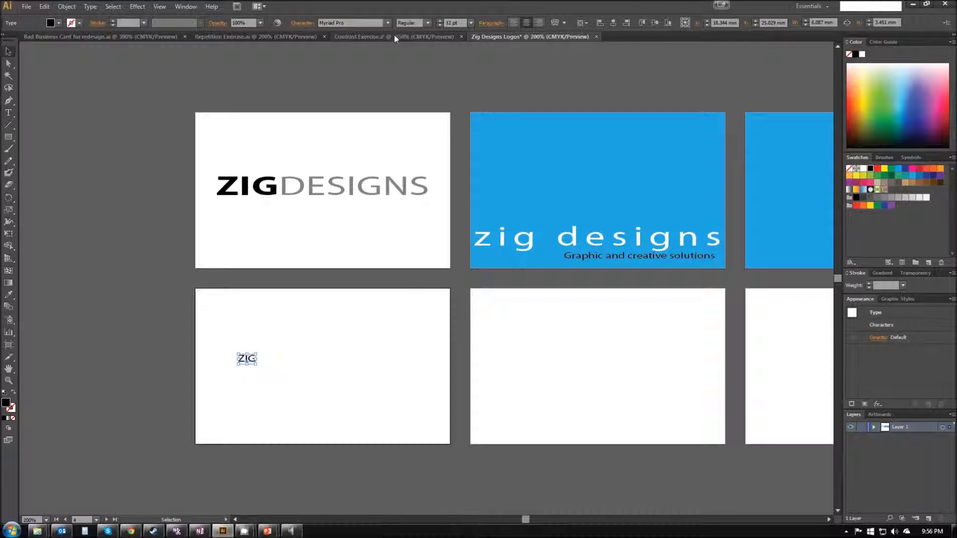
click(396, 35)
key(a)
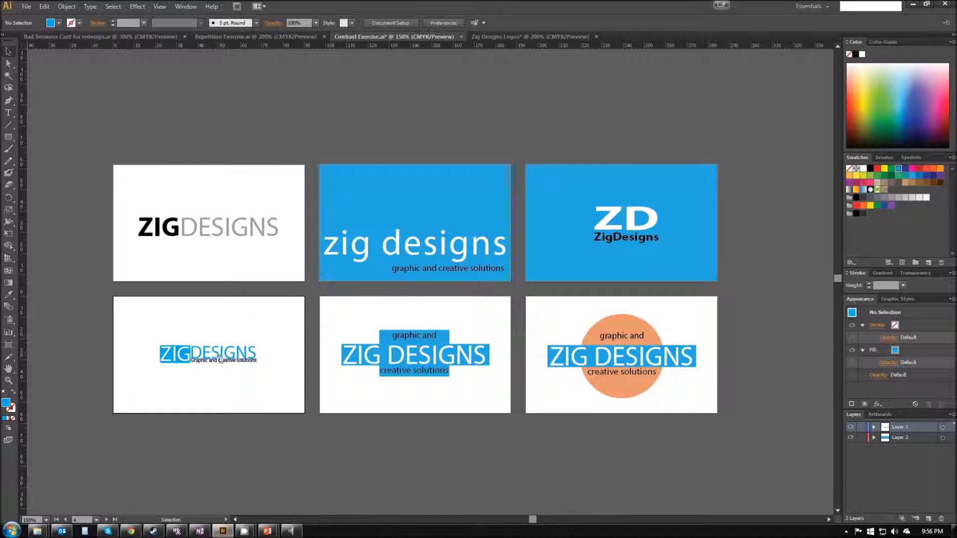
click(511, 36)
click(9, 114)
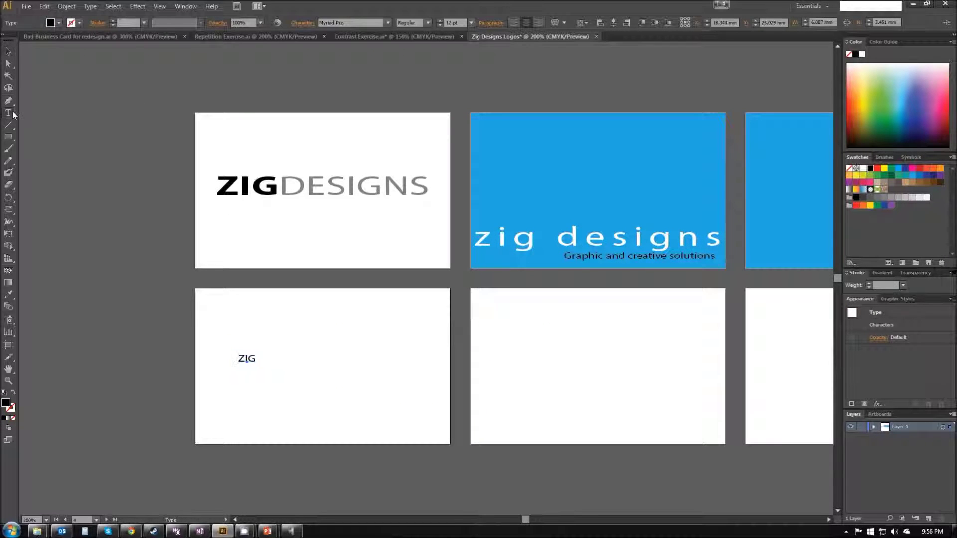
click(272, 354)
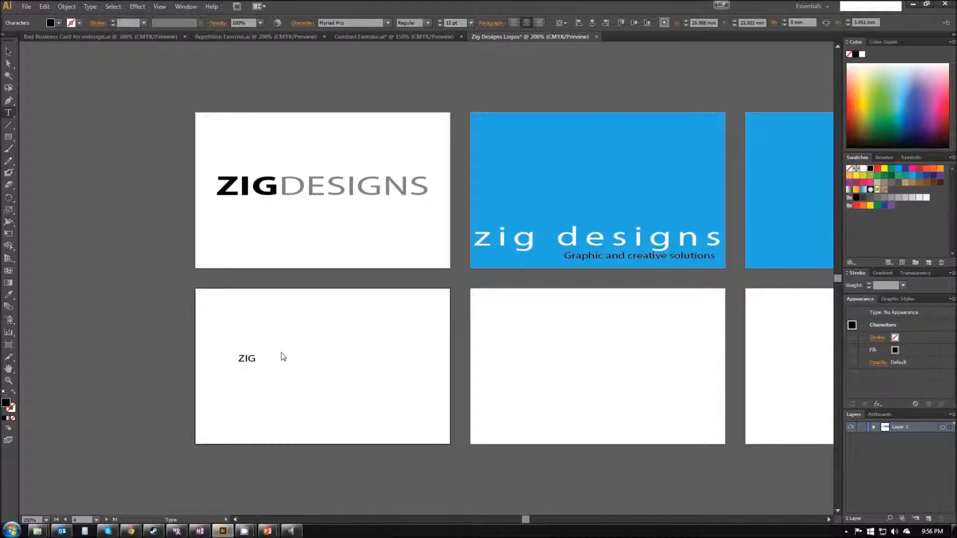
text(DESIGNS)
Add a tagline text object reading "Graphic and creative solutions" below ZIG.
click(13, 114)
click(240, 374)
click(268, 380)
text(Graphic and creative solutions)
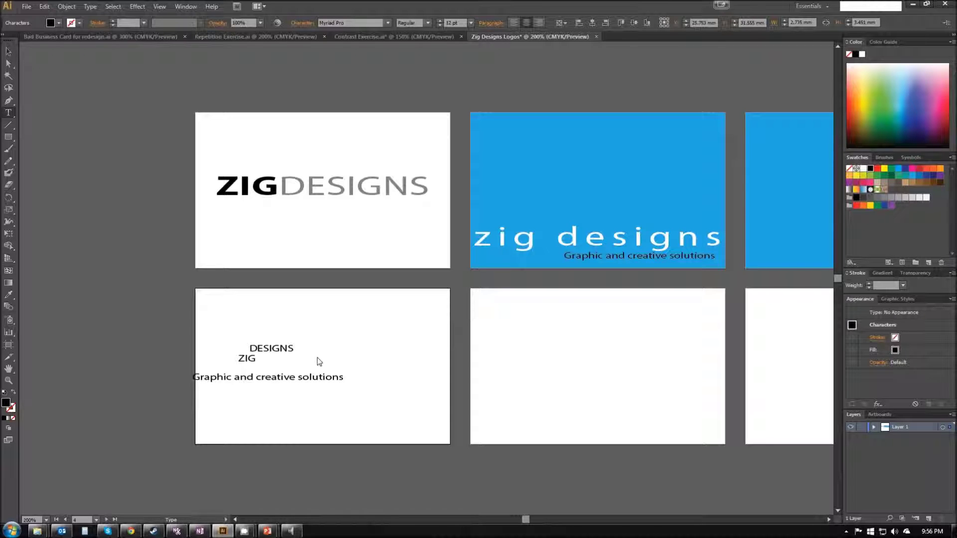
scroll(322, 377, up, 1)
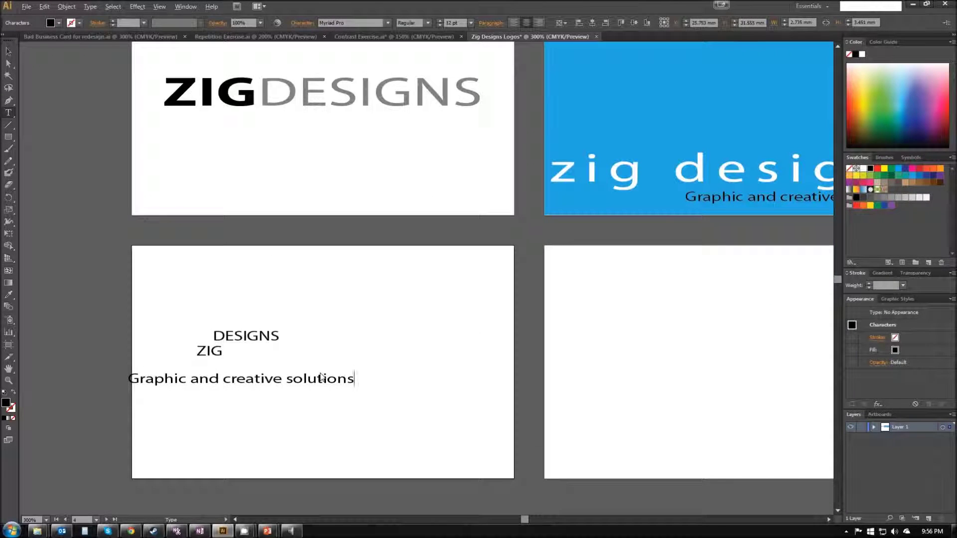
scroll(321, 377, up, 1)
scroll(321, 377, down, 2)
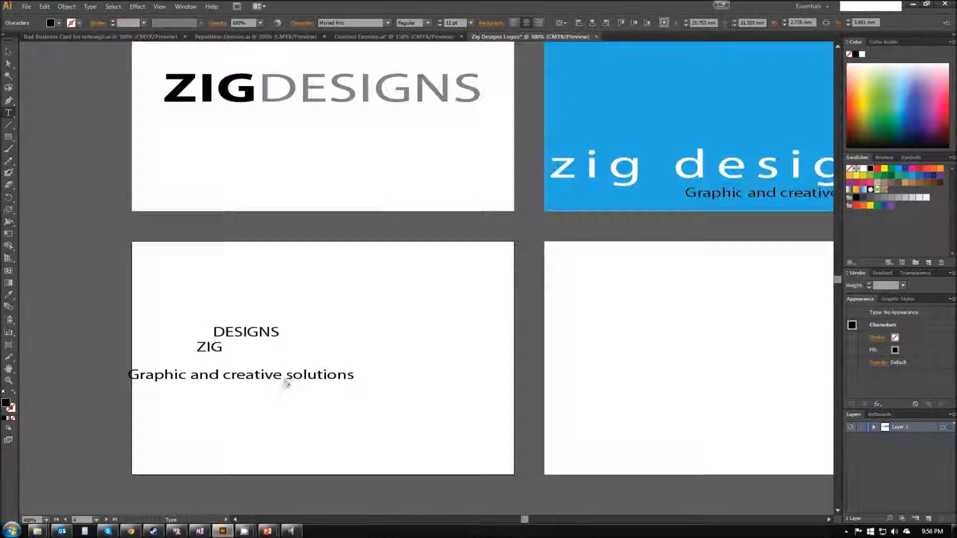
scroll(272, 384, up, 1)
drag(249, 384, 281, 384)
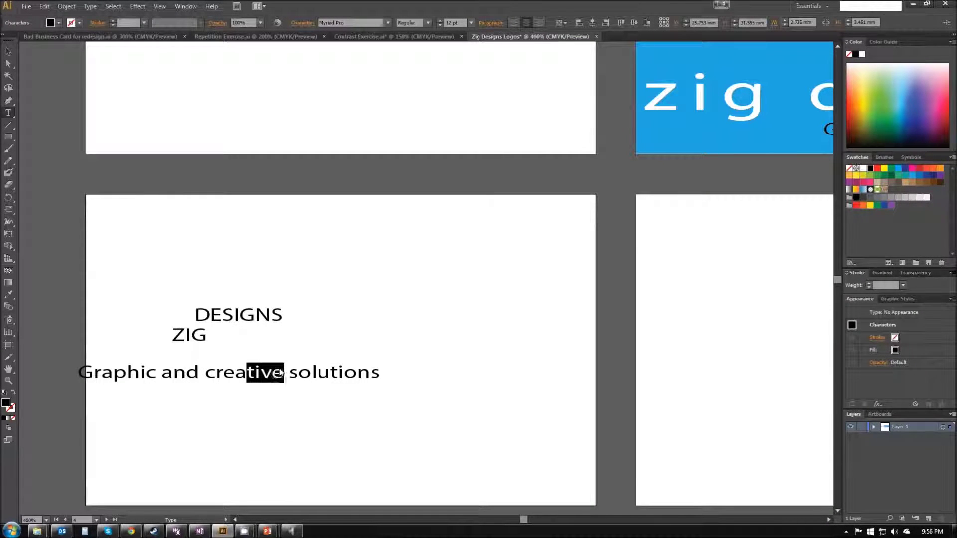
key(ctrl+z)
key(ctrl+z)
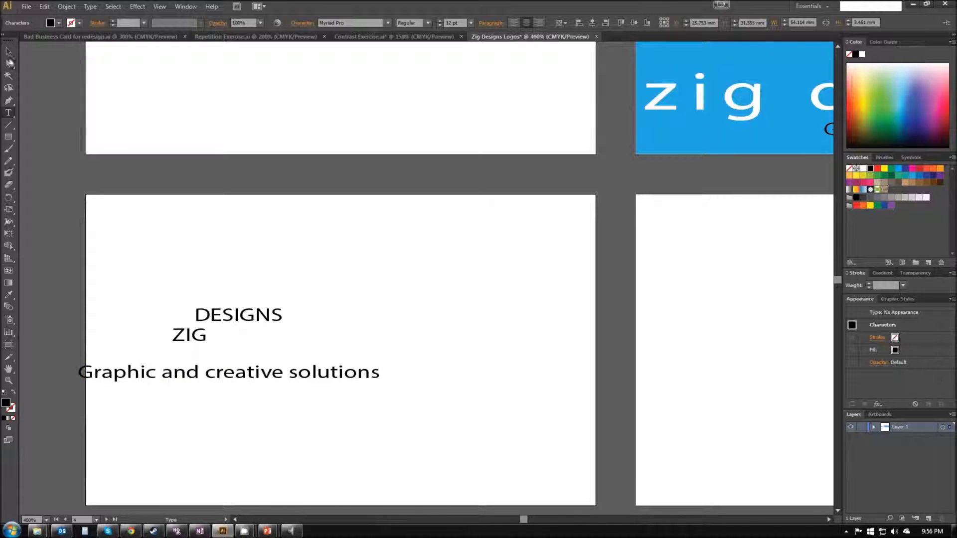
Reposition ZIG and DESIGNS so they sit side by side above the tagline, with a gap between them.
click(9, 52)
click(155, 266)
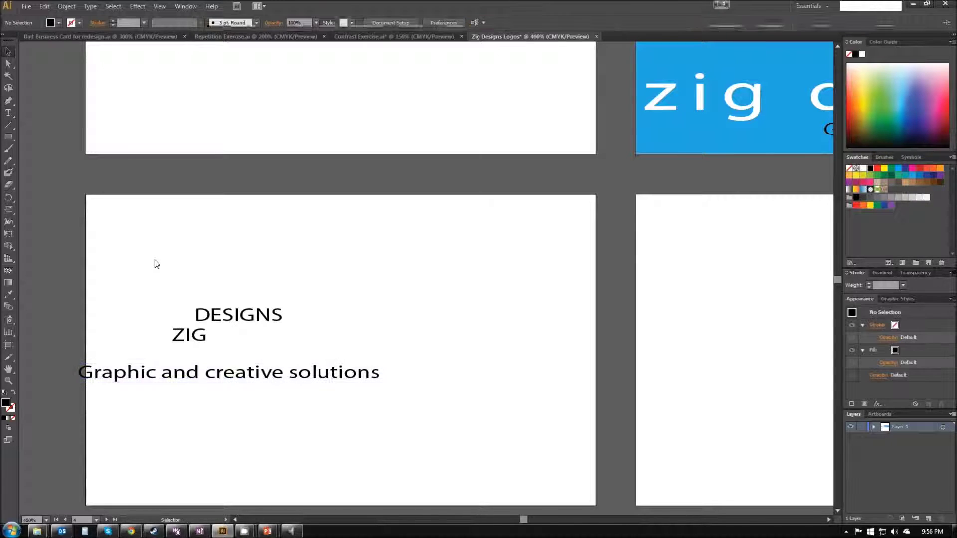
drag(301, 294, 336, 276)
drag(188, 281, 216, 284)
Scale down the tagline and set its font size to 7 pt.
click(189, 319)
drag(78, 310, 234, 319)
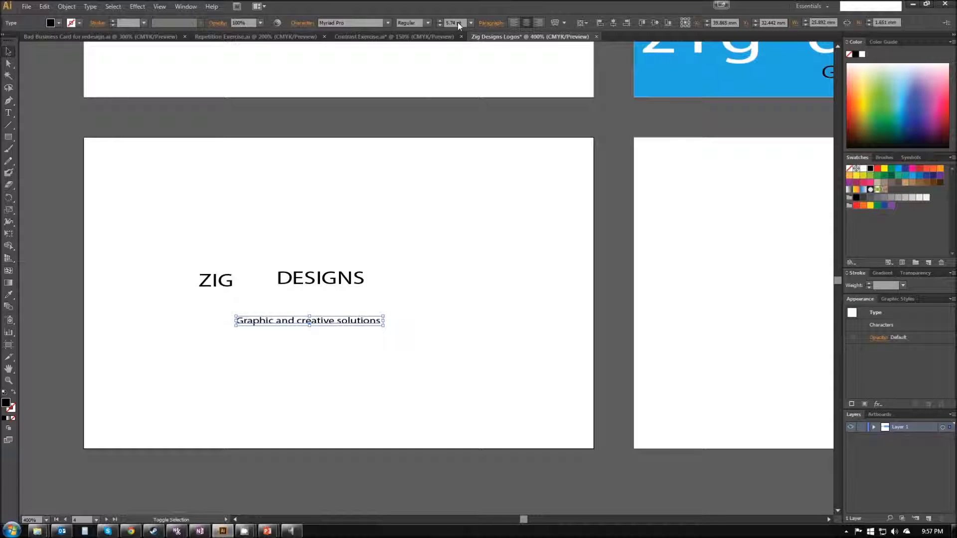
click(471, 23)
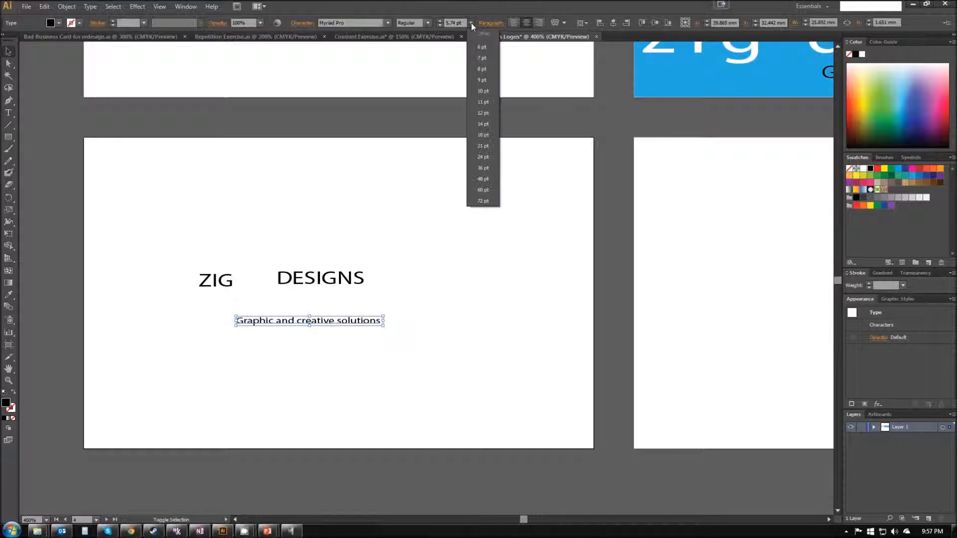
click(481, 58)
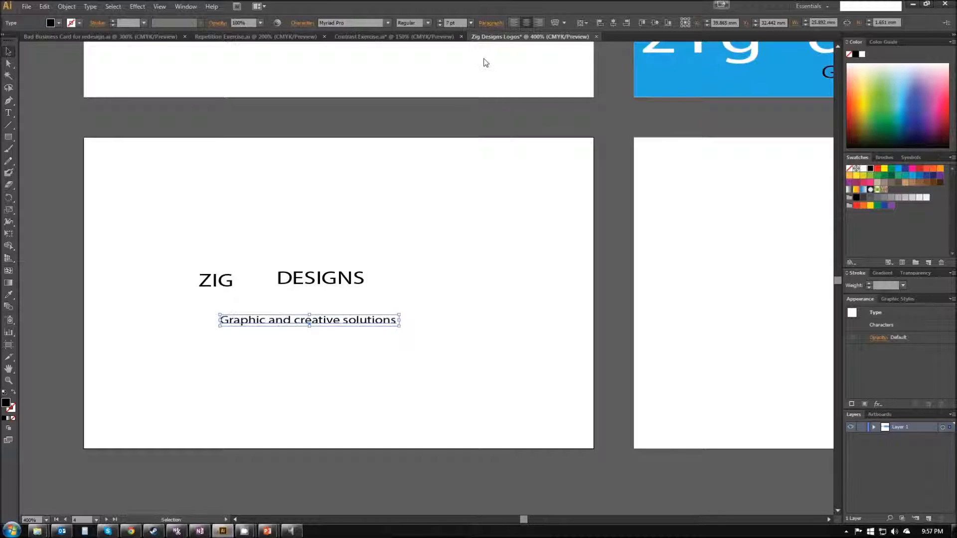
Move the tagline directly beneath DESIGNS and enlarge DESIGNS to about 24.4 pt so it matches the tagline's width.
click(339, 280)
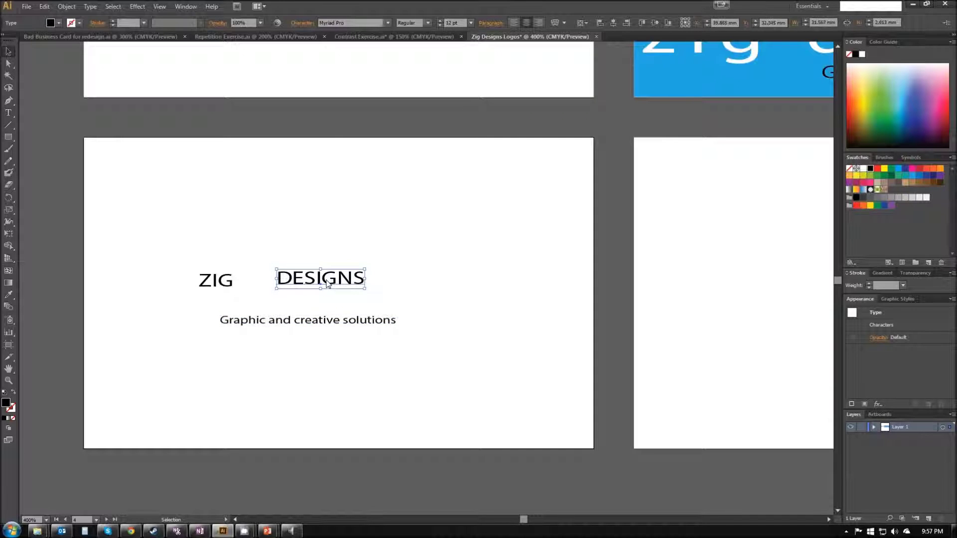
click(305, 325)
drag(305, 325, 348, 310)
drag(321, 280, 440, 262)
click(391, 346)
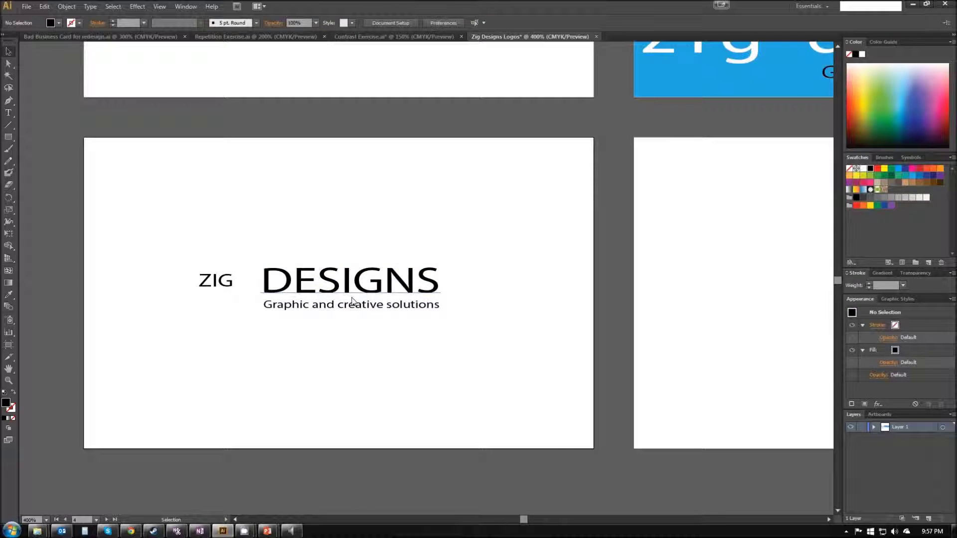
Nudge DESIGNS down so it sits tightly above the tagline.
click(364, 286)
key(Down)
key(Down)
key(Down)
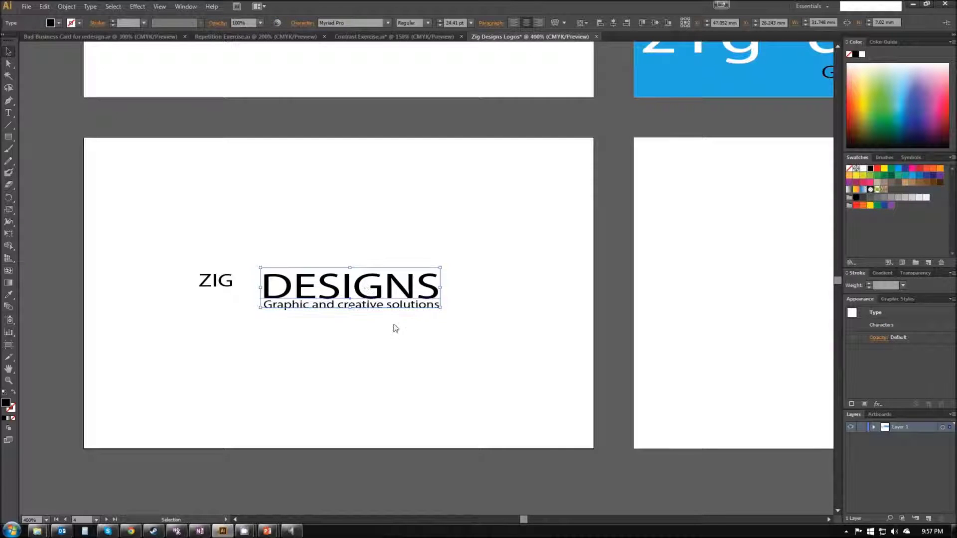
click(388, 330)
Move ZIG against the start of DESIGNS and the tagline, and enlarge it to about 26.6 pt.
drag(227, 282, 255, 309)
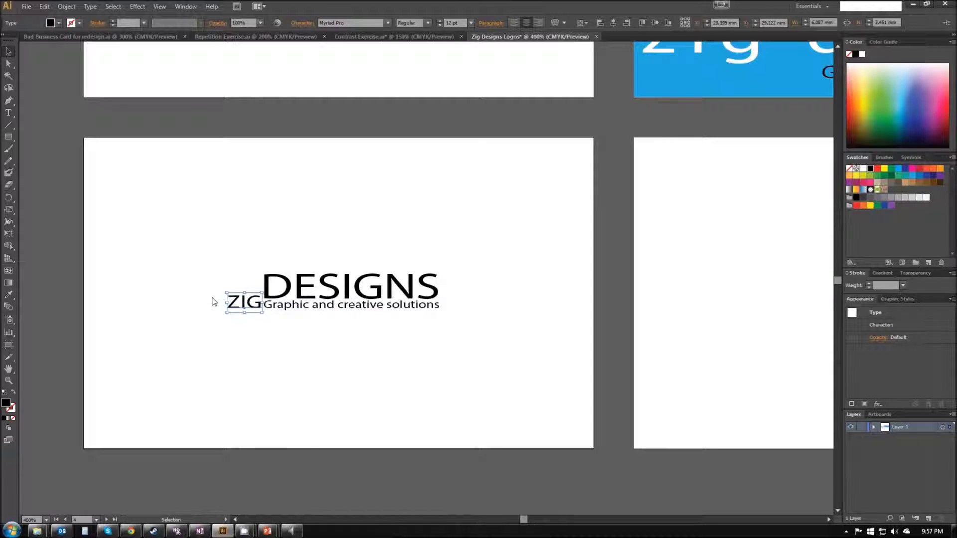
drag(227, 295, 184, 249)
click(300, 262)
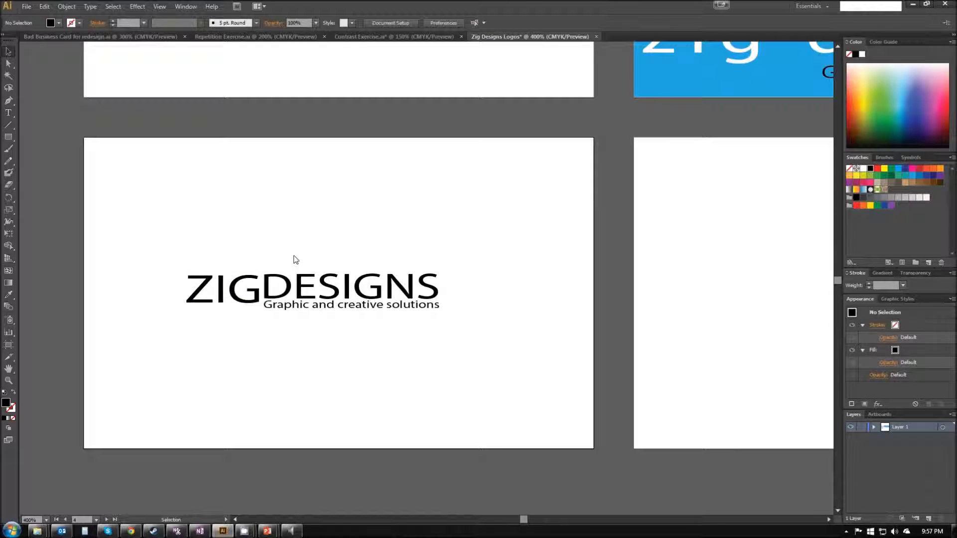
Check the reference logo in Contrast Exercise.ai, and draw a rounded rectangle about 16 by 8 mm over ZIG in Zig Designs Logos.
click(394, 36)
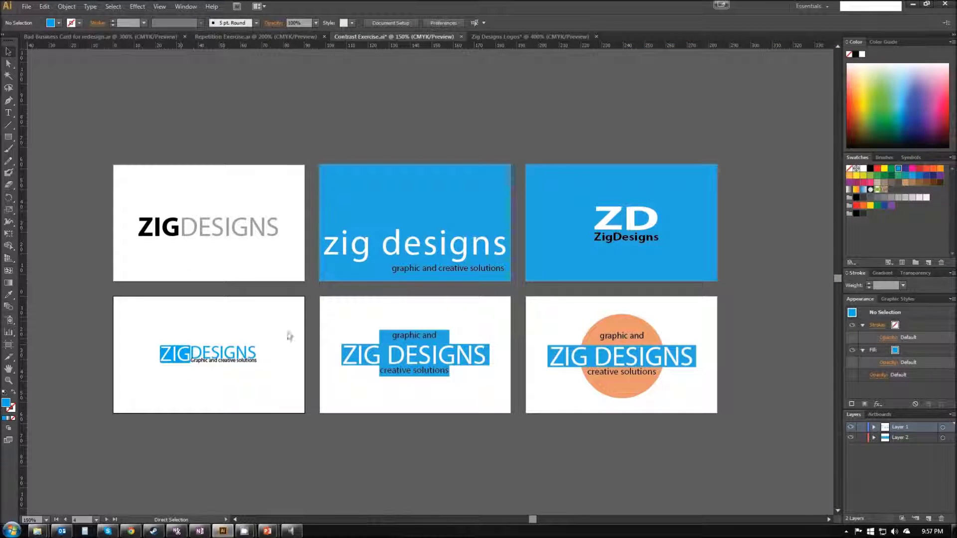
click(508, 37)
click(8, 139)
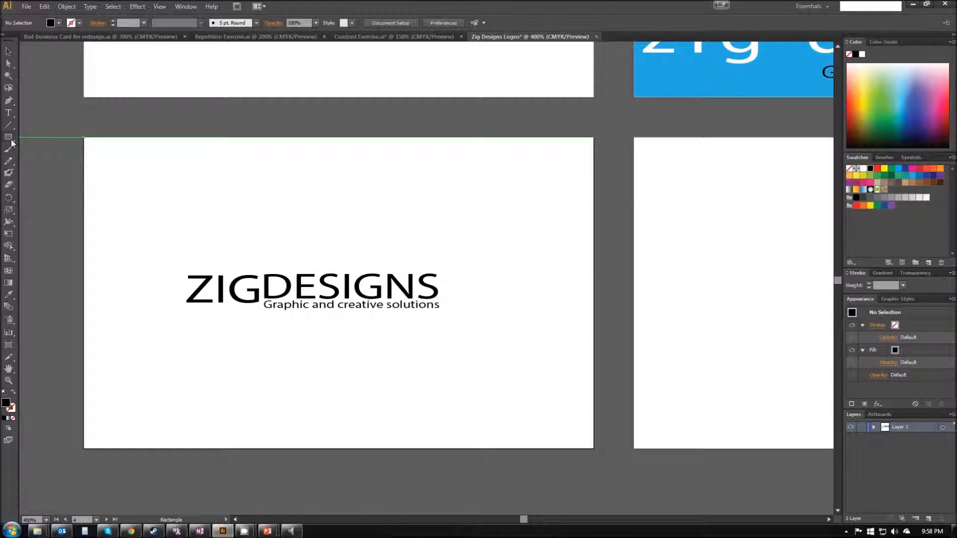
click(7, 141)
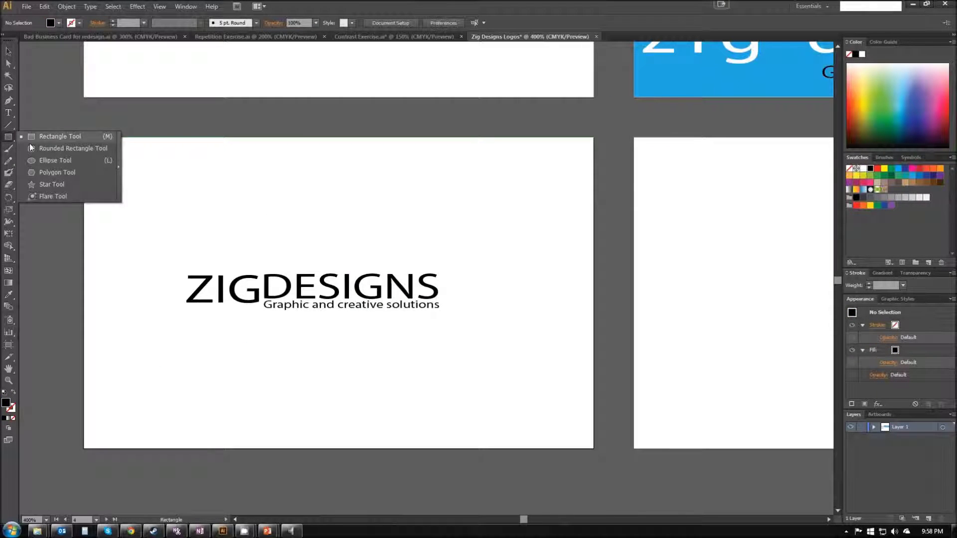
click(44, 148)
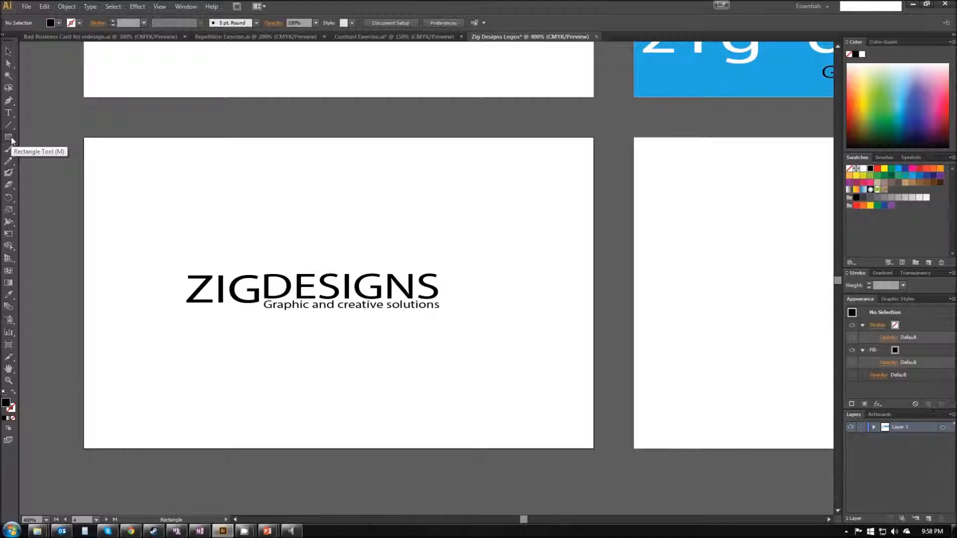
click(12, 141)
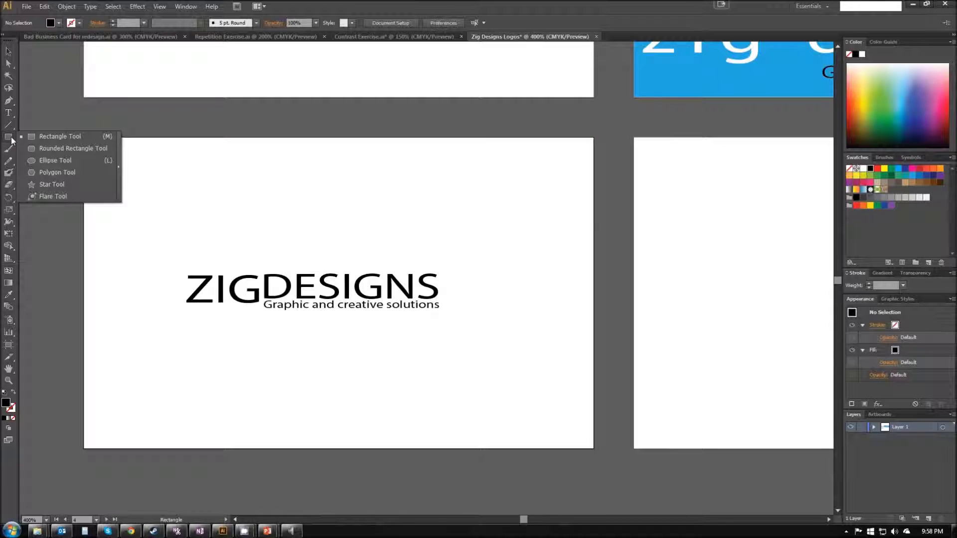
click(61, 148)
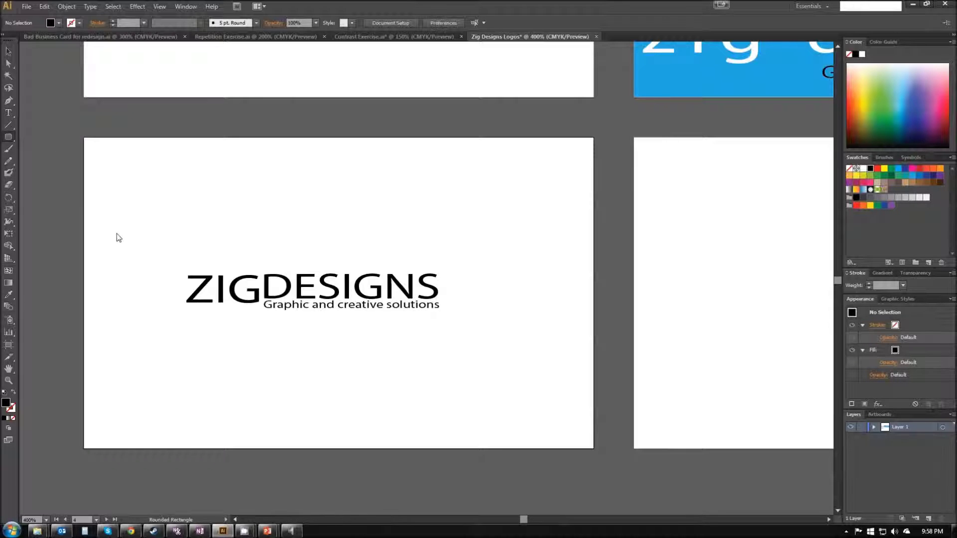
drag(173, 269, 264, 314)
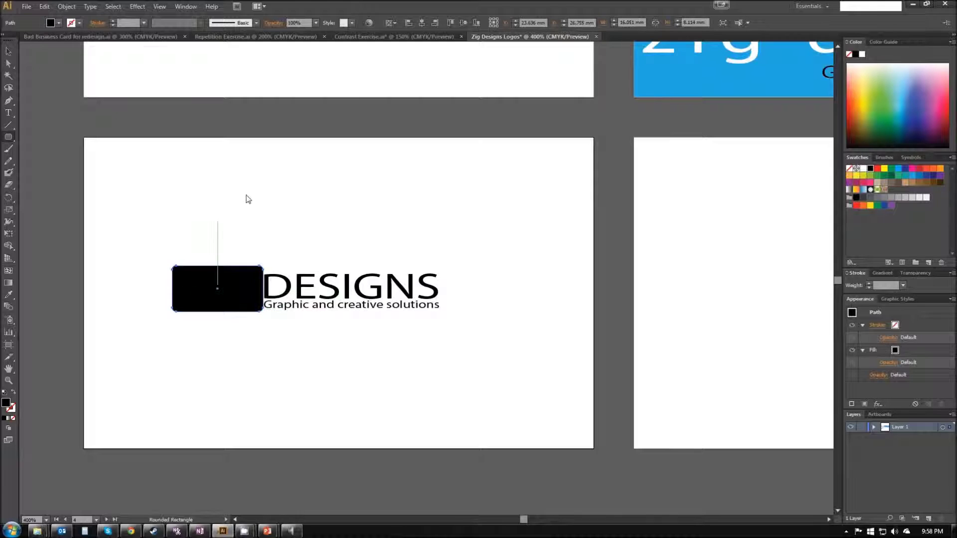
Fill the rounded rectangle with the light blue swatch and send it to the back behind ZIG.
click(912, 176)
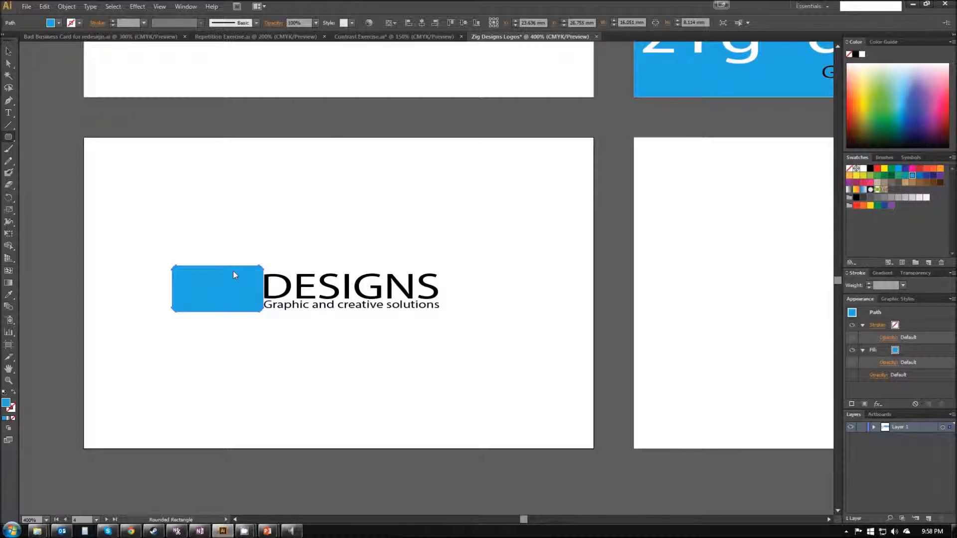
right_click(234, 275)
mouse_move(264, 415)
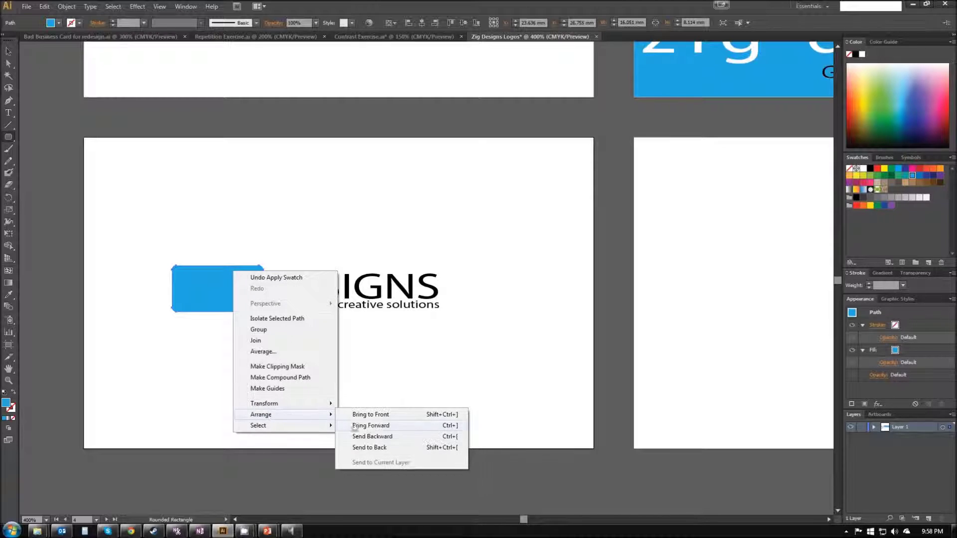
click(380, 448)
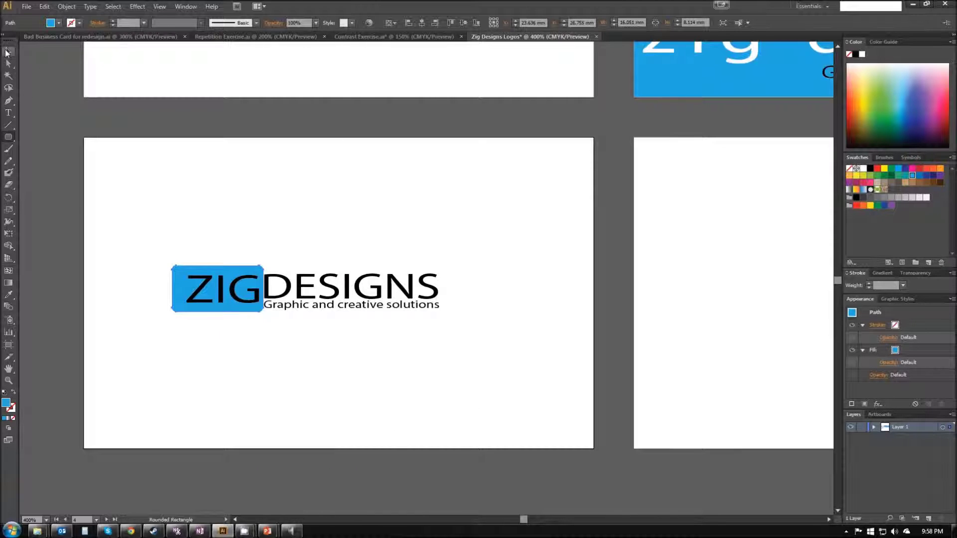
Shift the blue rounded rectangle toward DESIGNS and narrow it to about 13.9 mm so it fits closely around ZIG.
click(7, 53)
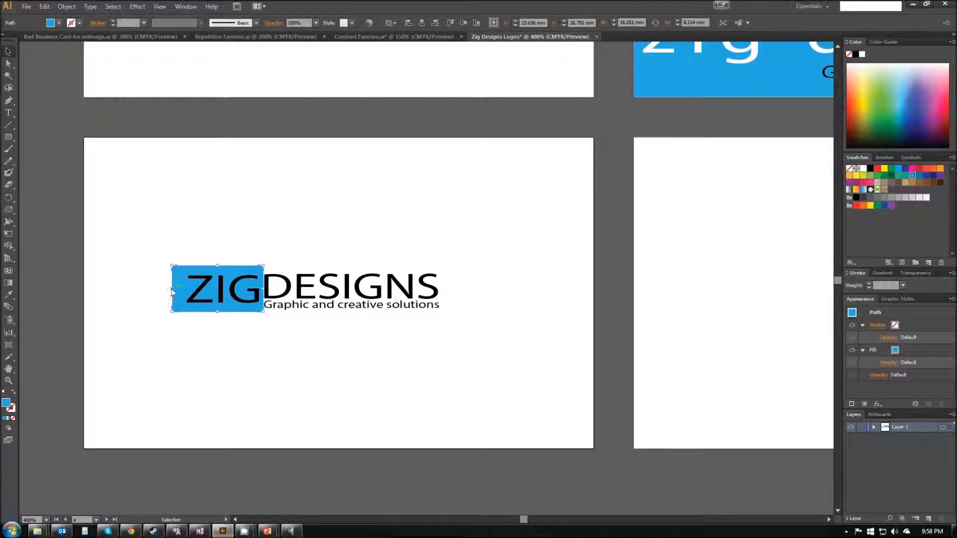
drag(176, 289, 188, 288)
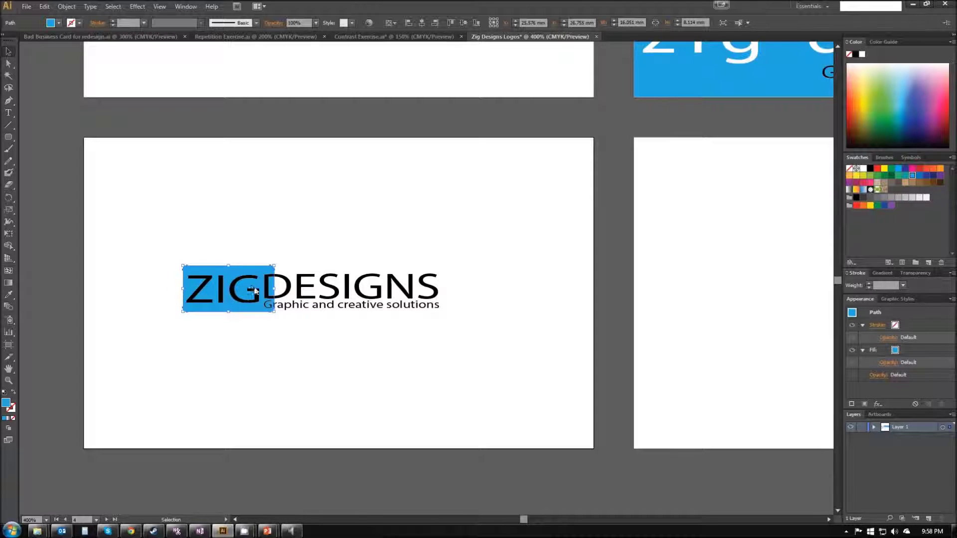
drag(275, 288, 262, 291)
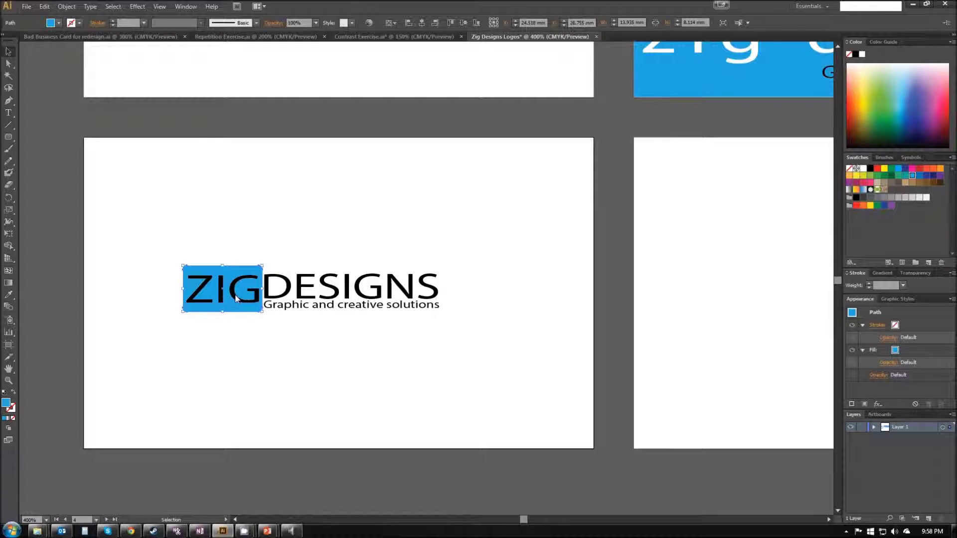
Colour the ZIG text white and the DESIGNS text the same light blue as the rounded rectangle.
click(237, 298)
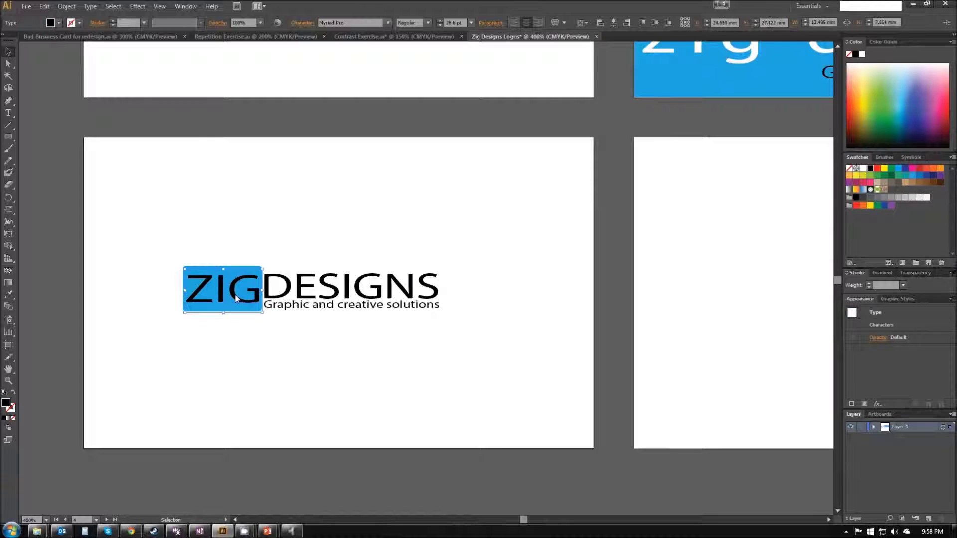
click(861, 55)
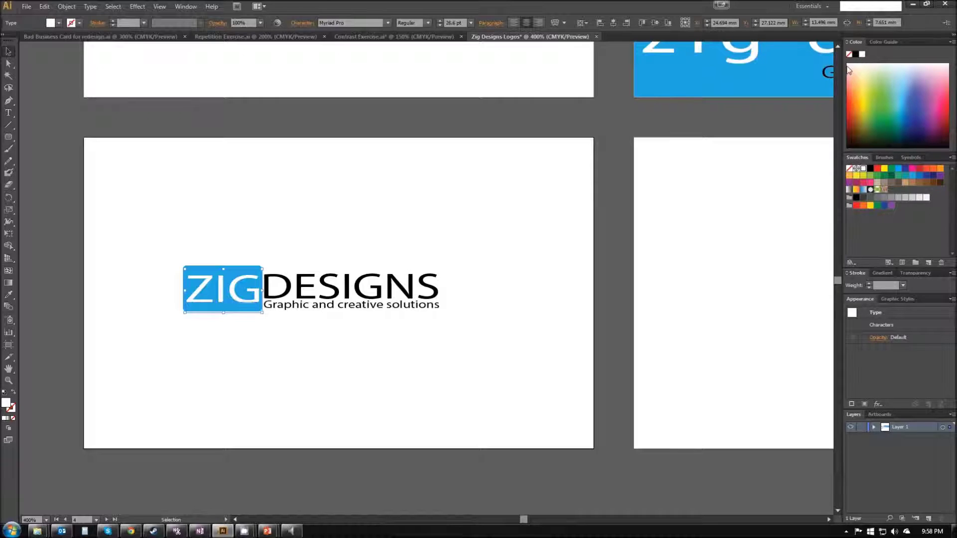
click(328, 290)
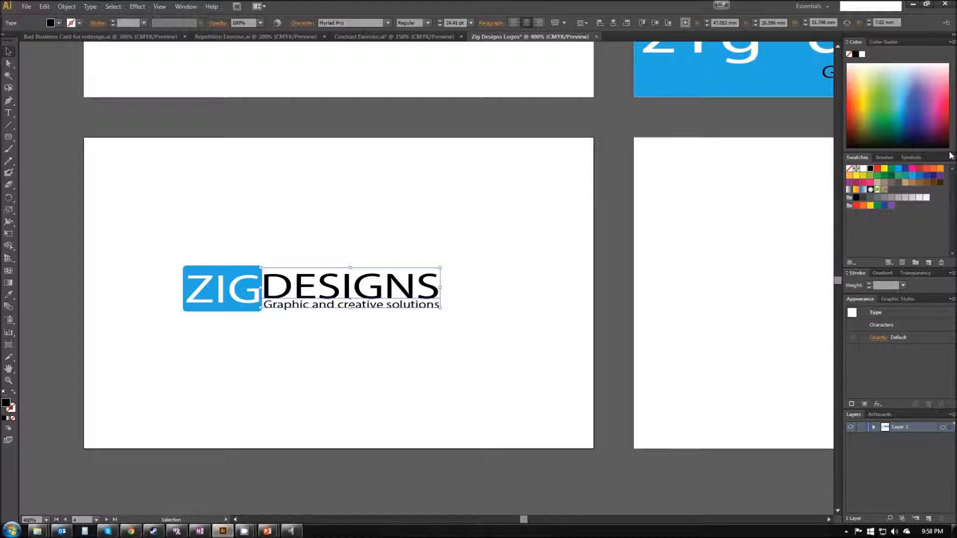
click(914, 175)
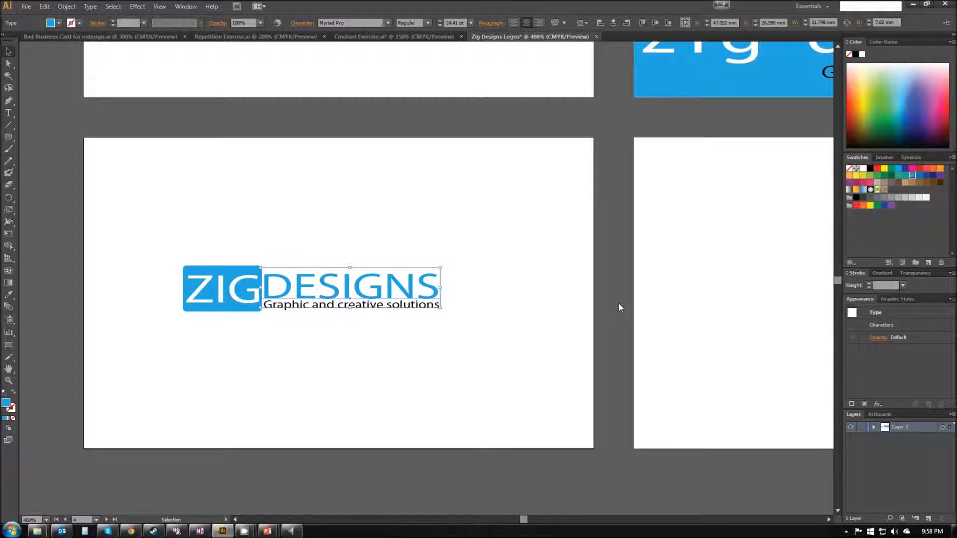
Group the blue box, ZIG, DESIGNS and tagline of the fourth logo, and shift the group slightly toward the artboard's centre.
click(617, 303)
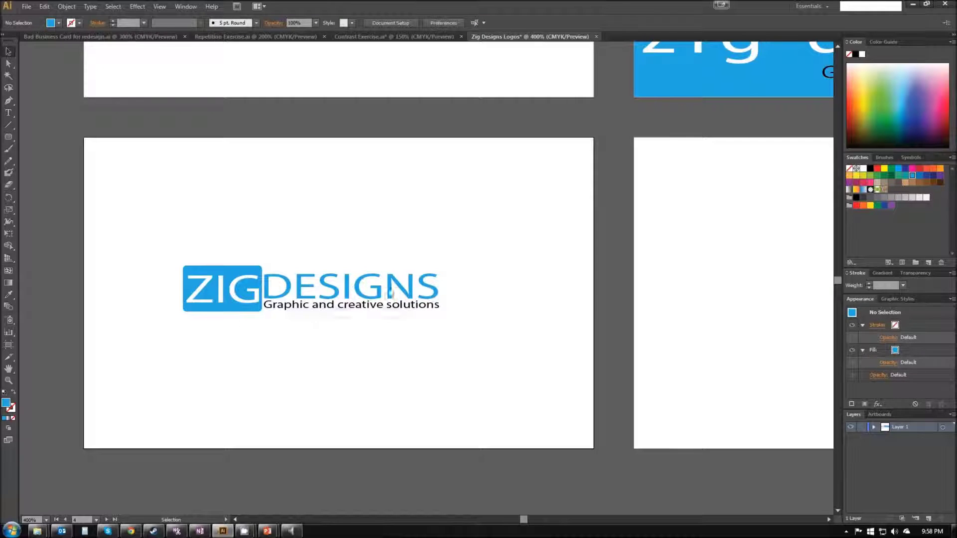
drag(145, 241, 504, 338)
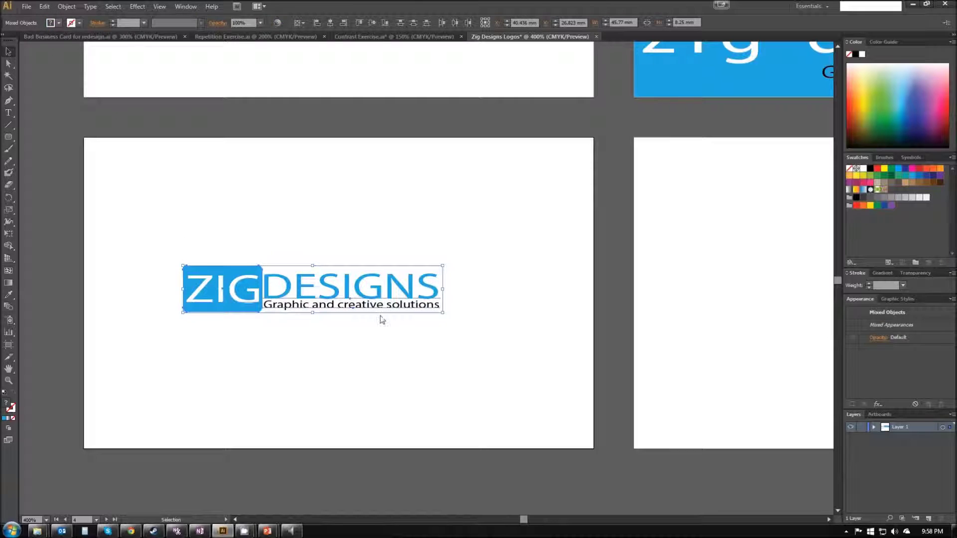
click(67, 6)
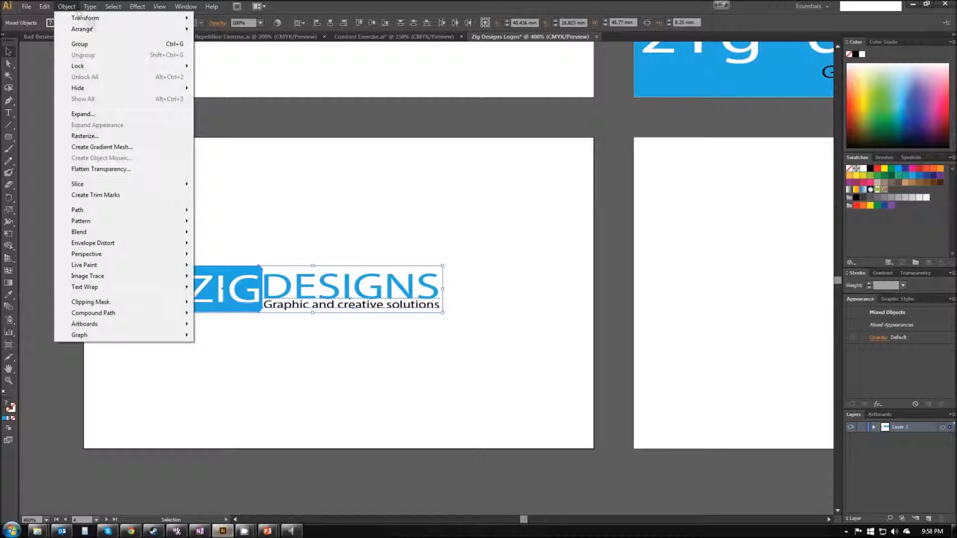
click(95, 44)
mouse_move(332, 299)
mouse_down()
mouse_move(347, 340)
mouse_move(348, 315)
mouse_move(363, 303)
mouse_move(338, 291)
mouse_up()
click(394, 340)
click(459, 296)
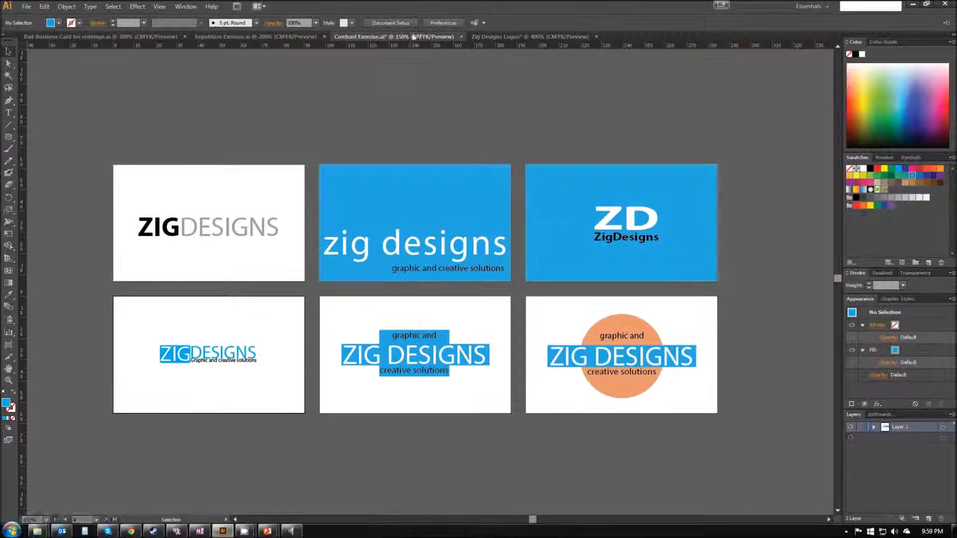
Check the reference logos in Contrast Exercise.ai, then copy the second artboard's zig designs text onto the empty fifth artboard in black.
click(393, 36)
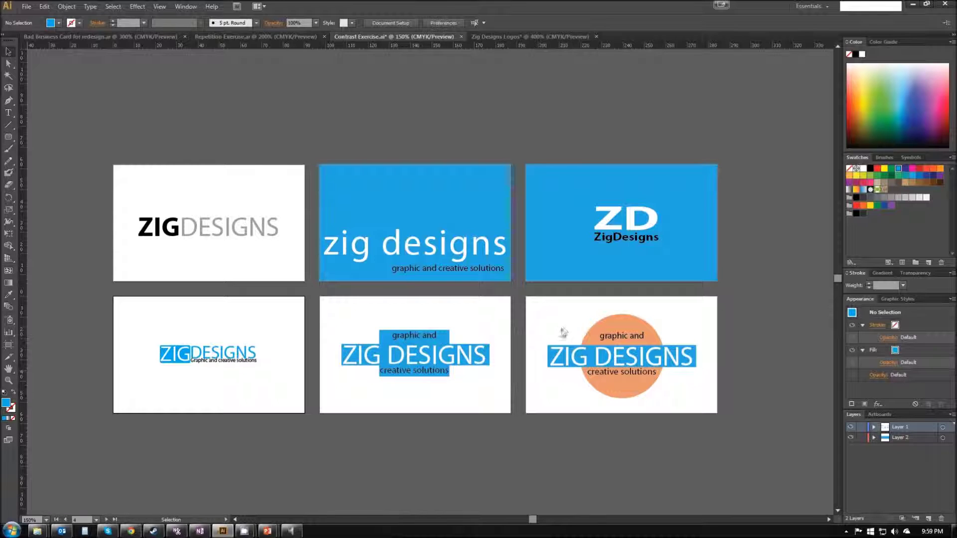
click(520, 35)
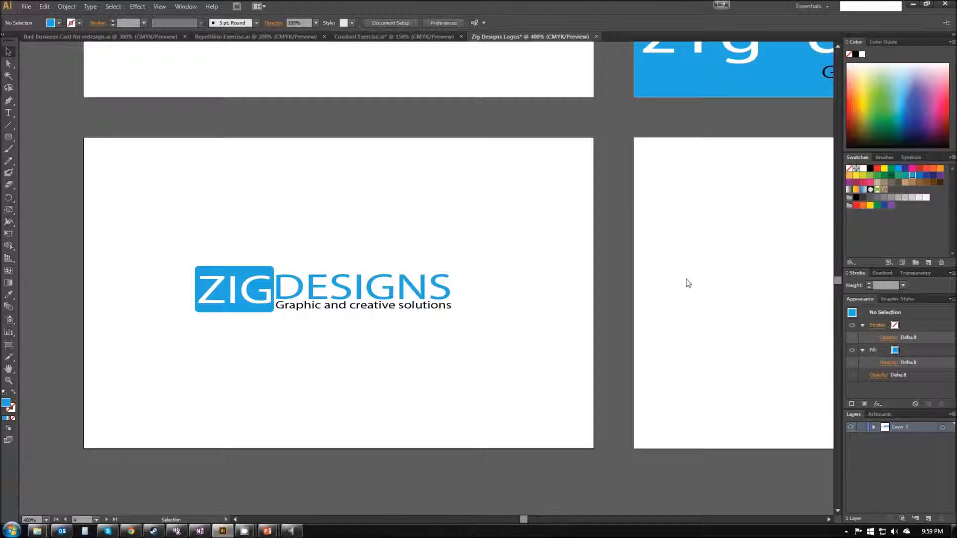
drag(769, 258, 340, 260)
scroll(394, 250, down, 1)
scroll(412, 158, up, 2)
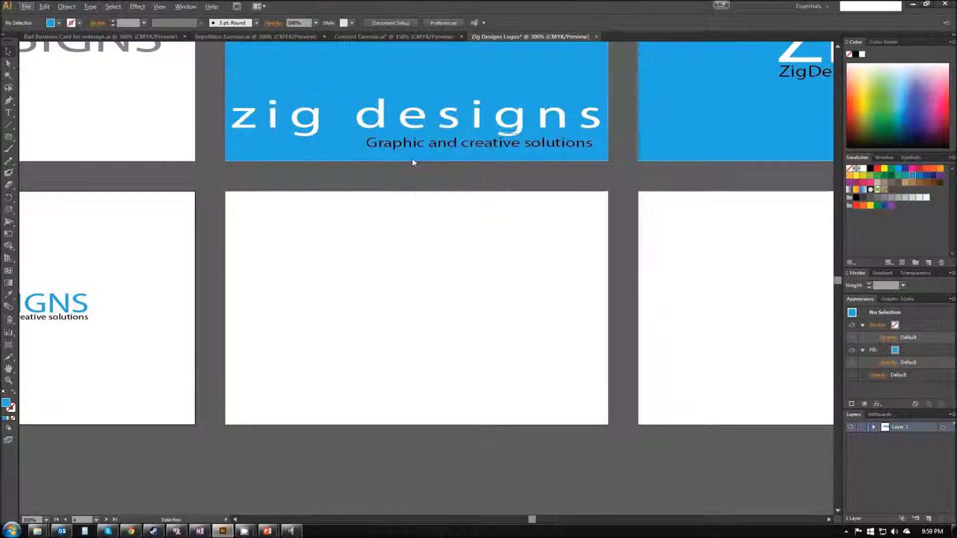
click(432, 136)
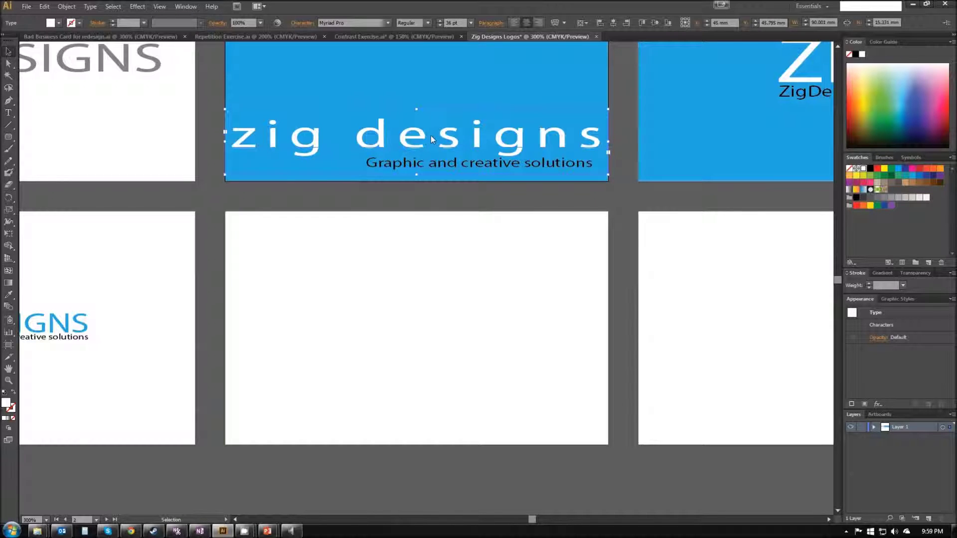
drag(421, 136, 424, 332)
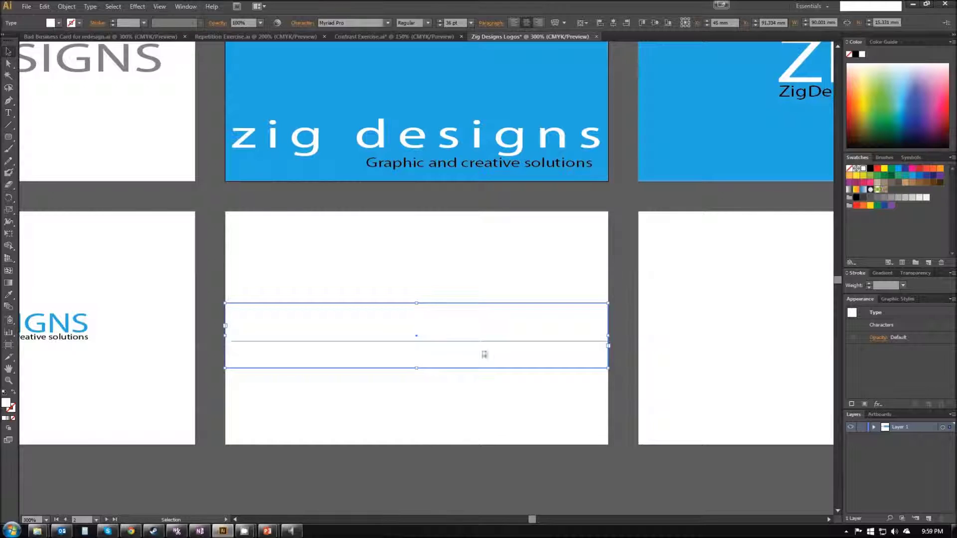
click(472, 330)
click(856, 55)
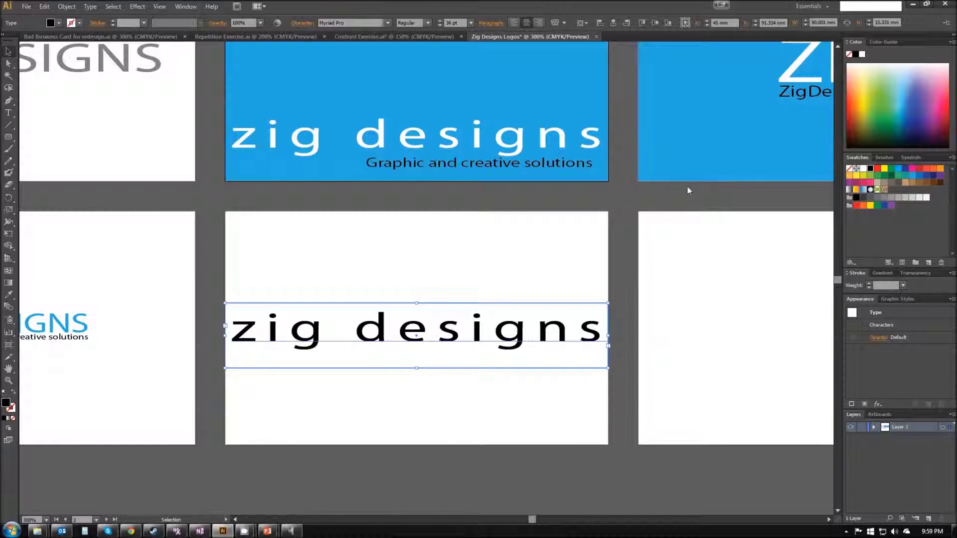
click(439, 267)
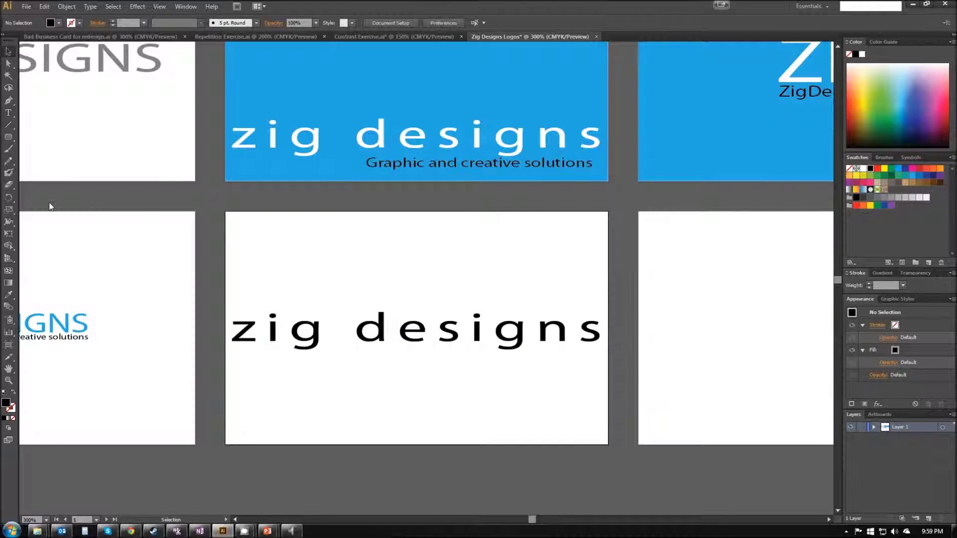
Draw a light blue rectangle about 90 by 15.4 mm across the fifth artboard and send it to the back behind zig designs.
drag(9, 144, 45, 142)
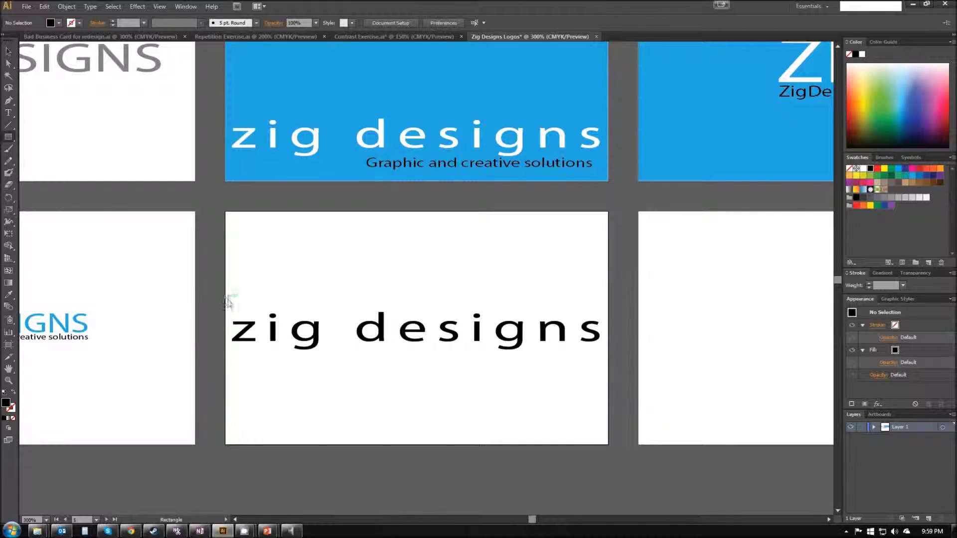
drag(226, 299, 608, 365)
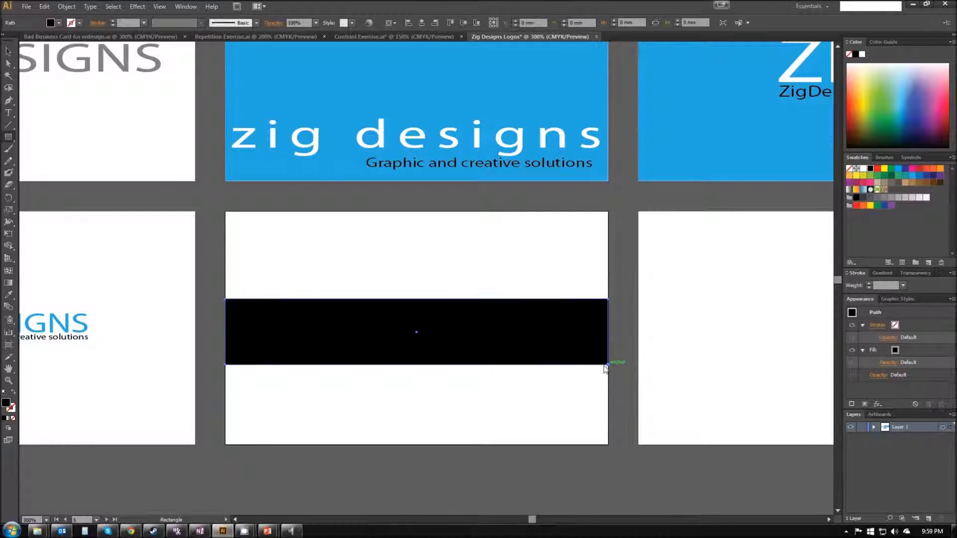
click(911, 176)
right_click(474, 315)
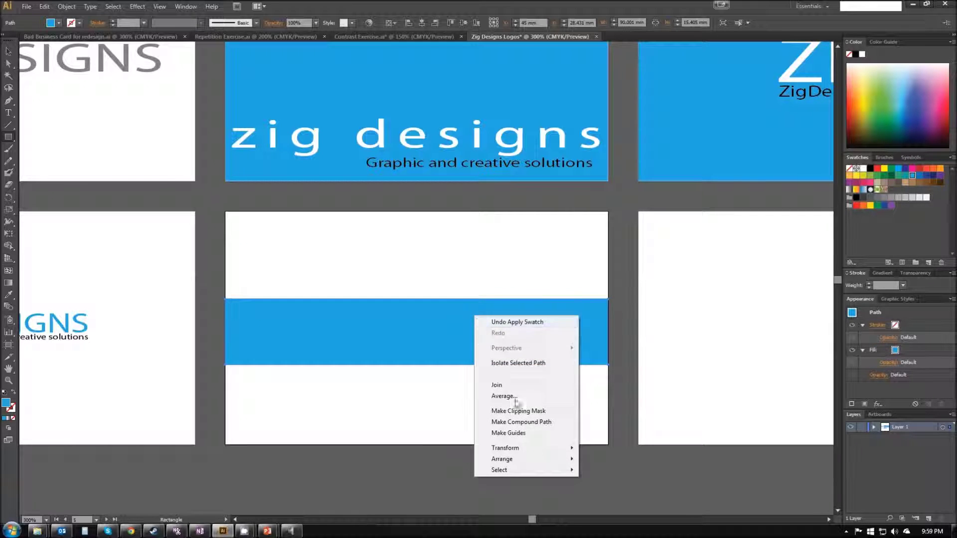
mouse_move(562, 458)
click(618, 492)
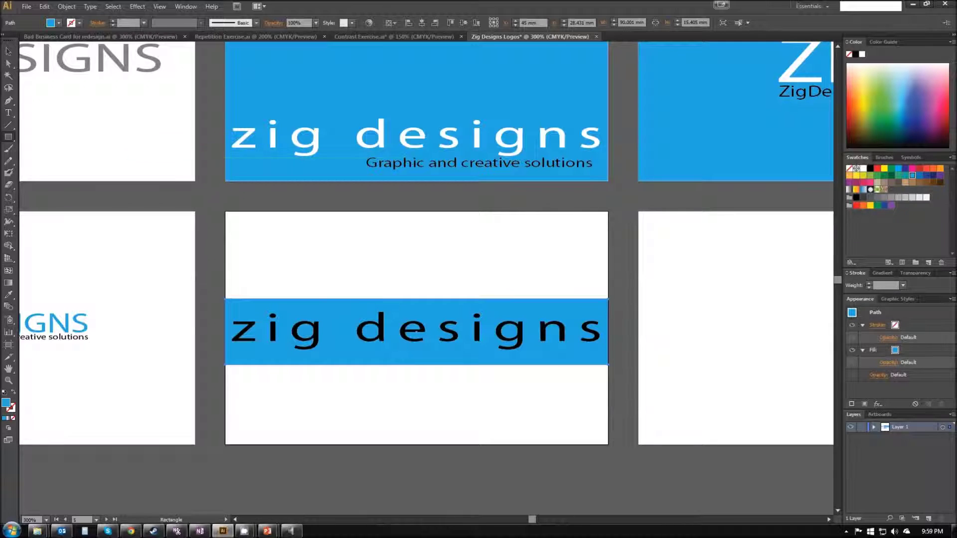
Check the fifth reference logo, and draw a central blue rectangle about 44.5 by 30.2 mm behind zig designs, sent to the back.
click(437, 35)
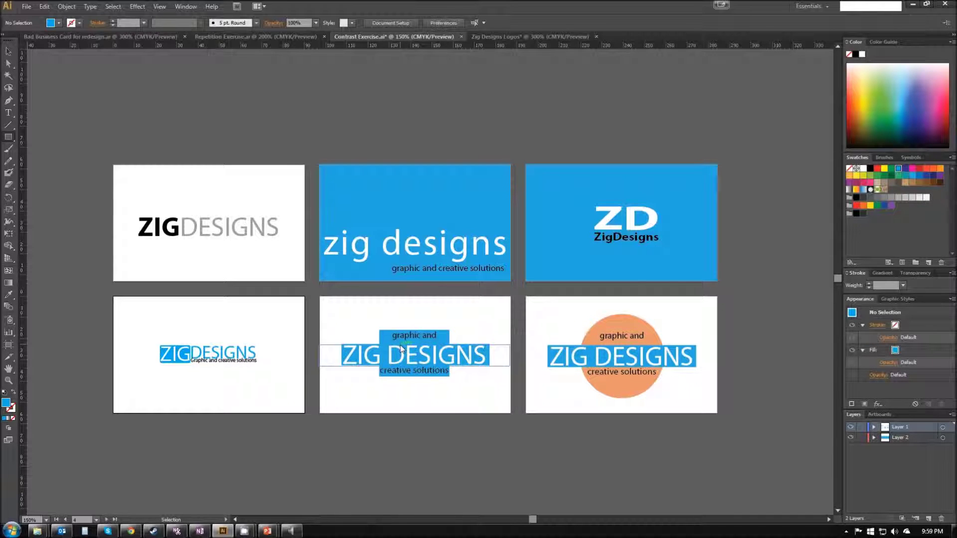
click(502, 37)
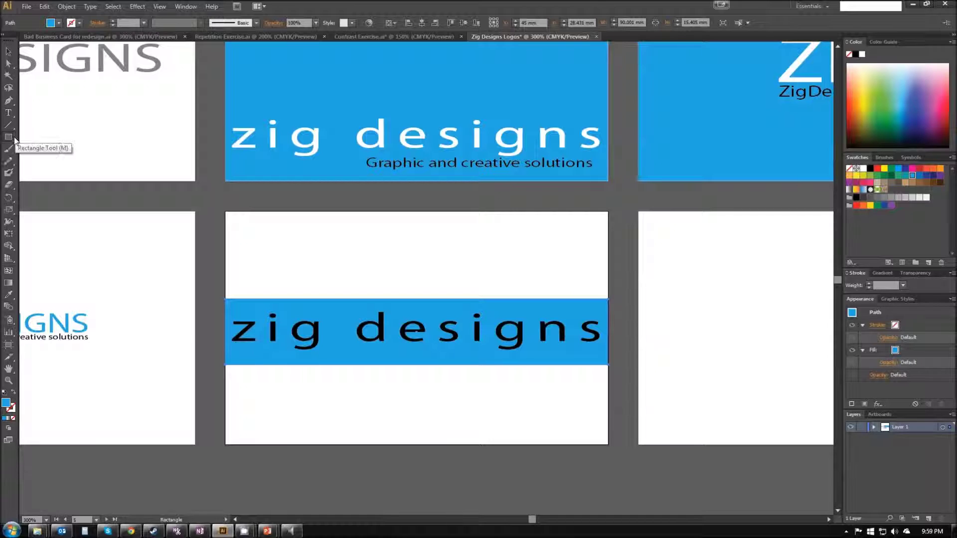
drag(331, 270, 521, 402)
right_click(459, 349)
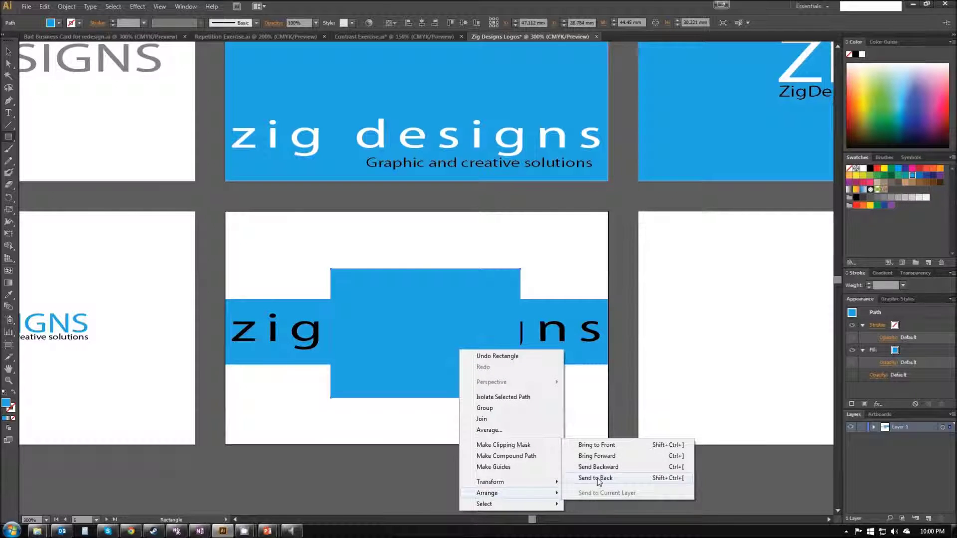
click(597, 478)
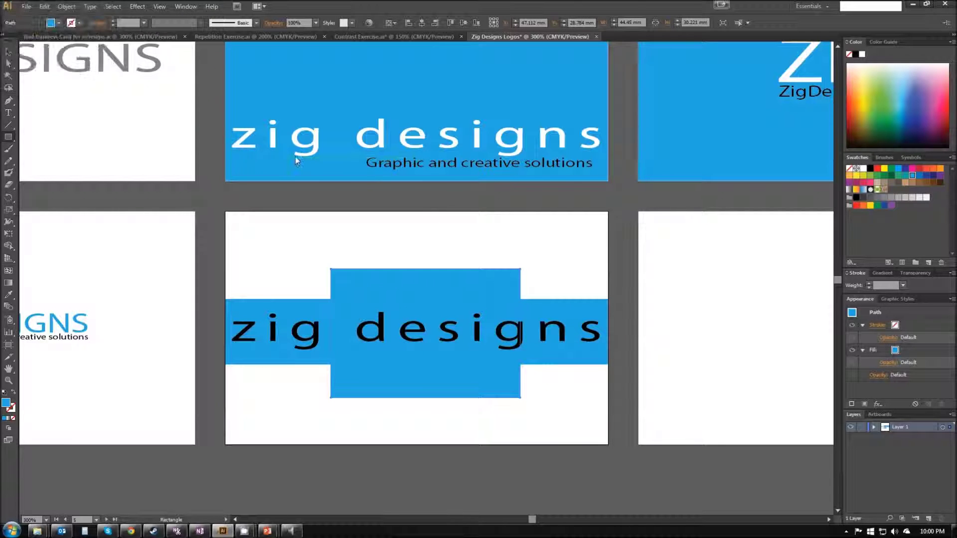
Copy the second artboard's tagline twice onto the fifth artboard, one above the central rectangle and one over its lower part.
click(8, 51)
click(470, 166)
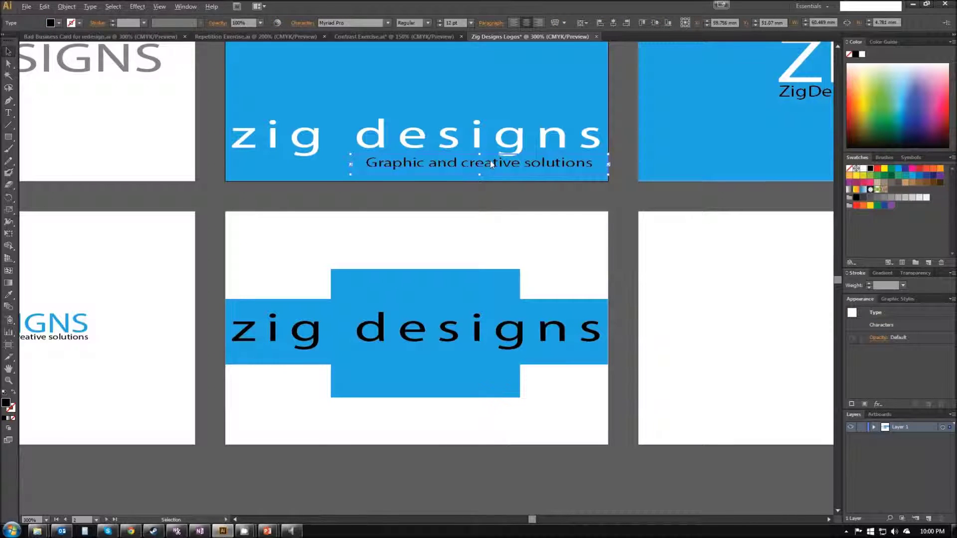
drag(493, 165, 443, 397)
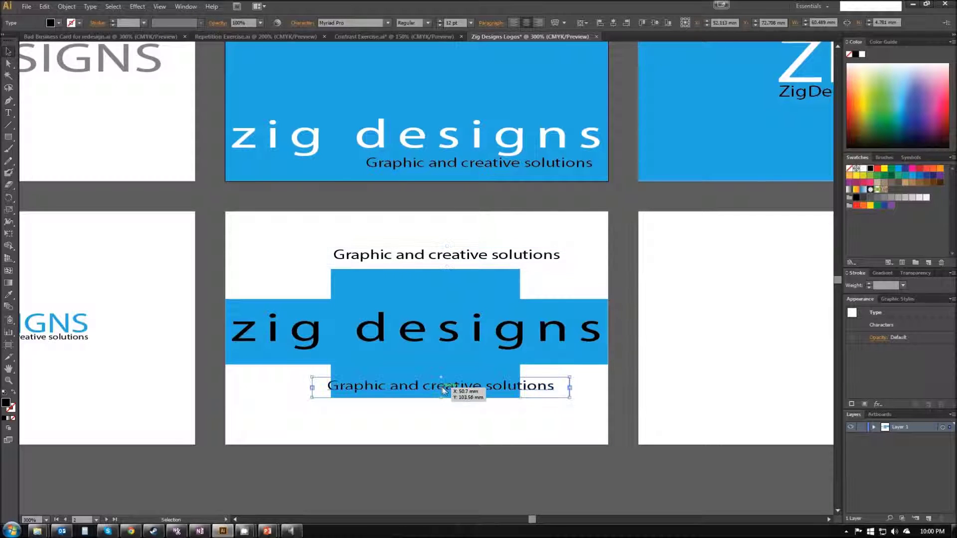
Trim the upper tagline copy to "Graphic and" and the lower copy to "creative solutions".
double_click(445, 261)
drag(434, 259, 329, 268)
drag(428, 258, 577, 261)
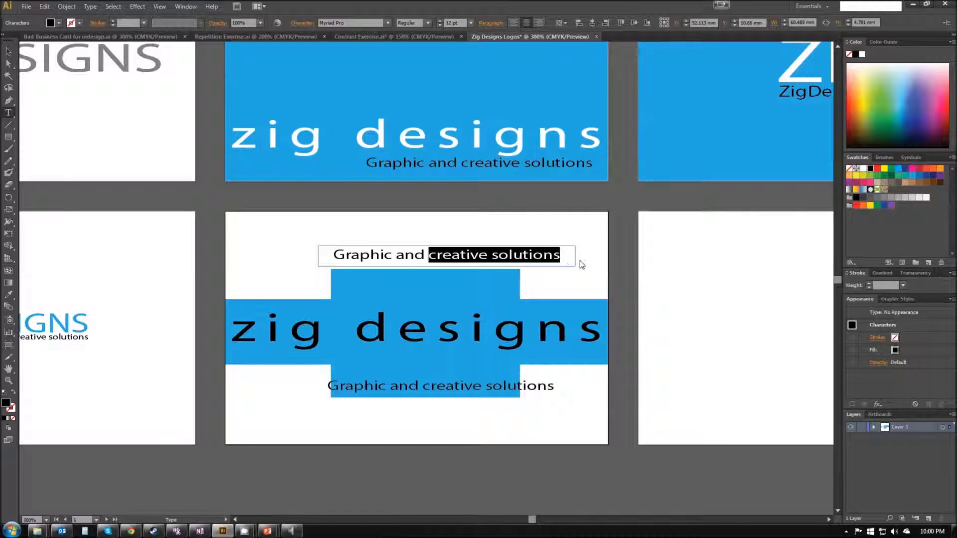
key(BackSpace)
double_click(444, 387)
click(422, 390)
drag(423, 390, 300, 389)
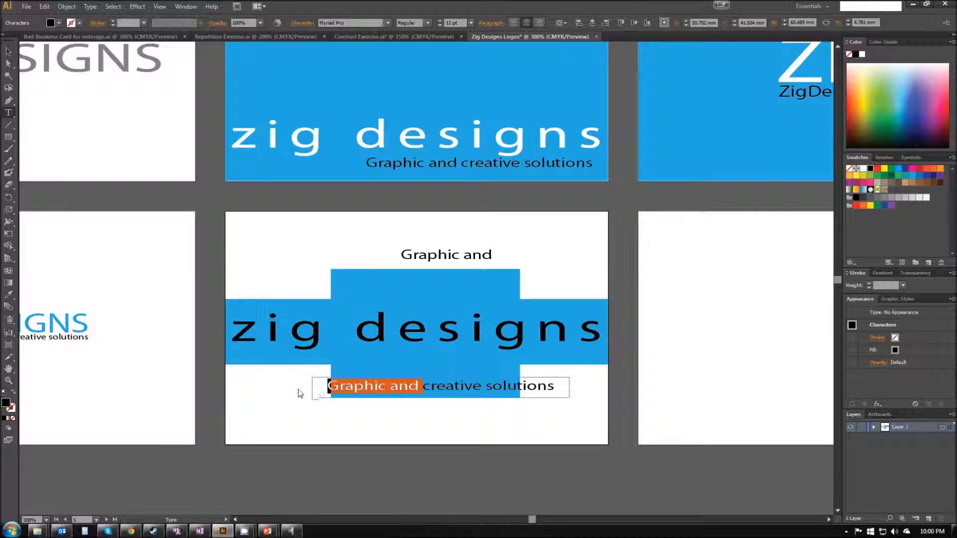
key(BackSpace)
click(8, 51)
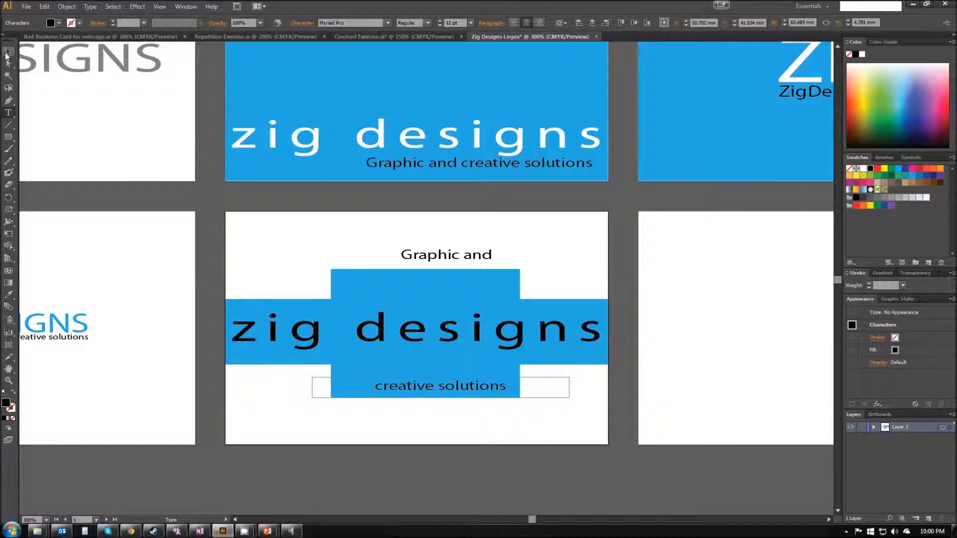
Move Graphic and onto the central rectangle's upper part, and narrow both tagline text frames to match that rectangle's width.
drag(569, 388, 520, 393)
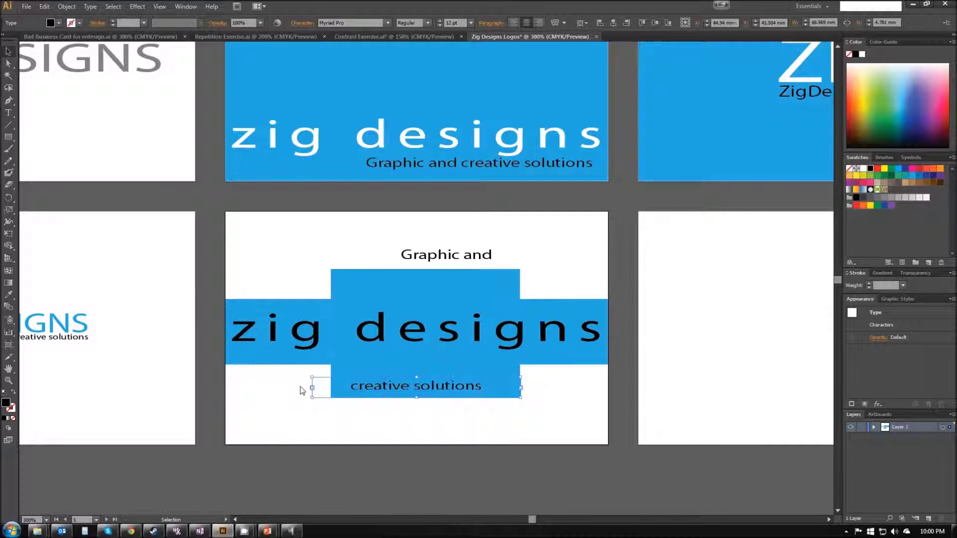
drag(312, 389, 329, 388)
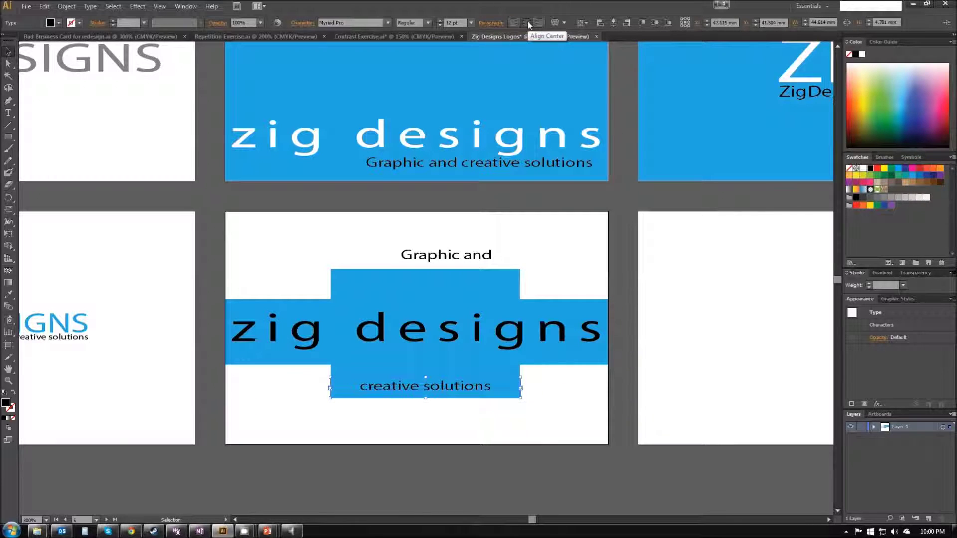
drag(458, 258, 429, 282)
drag(302, 282, 331, 285)
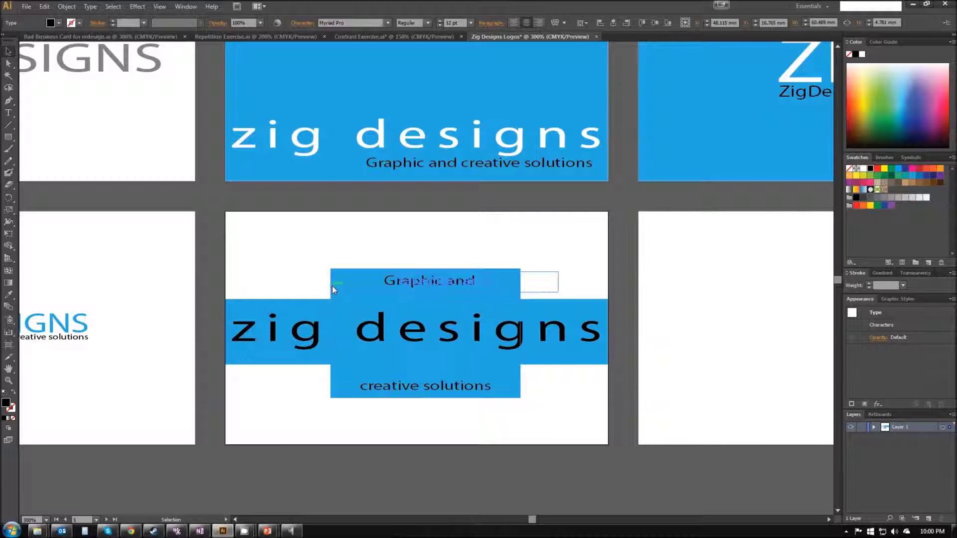
drag(559, 282, 520, 281)
click(567, 276)
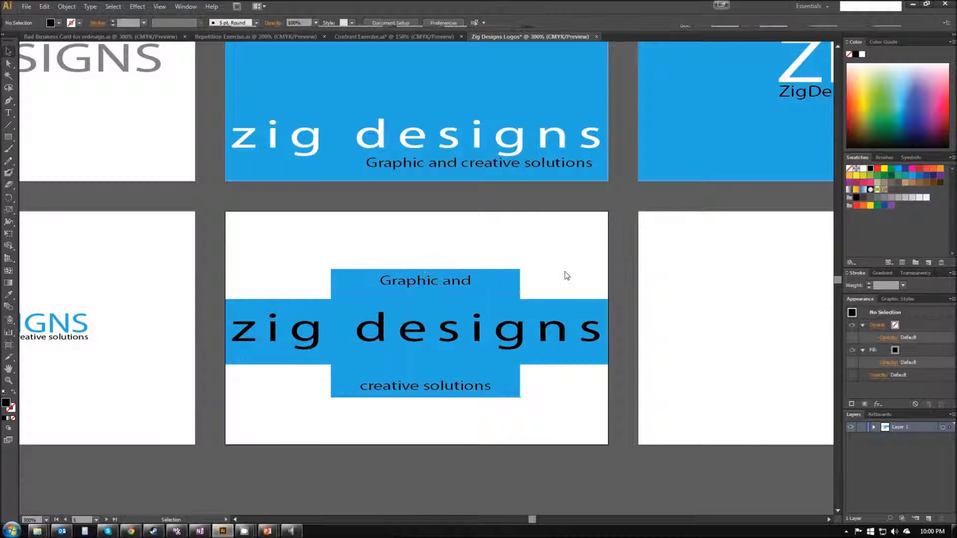
Colour the fifth artboard's zig designs text white, and set its tracking to 0 and horizontal scale to 100%.
click(415, 337)
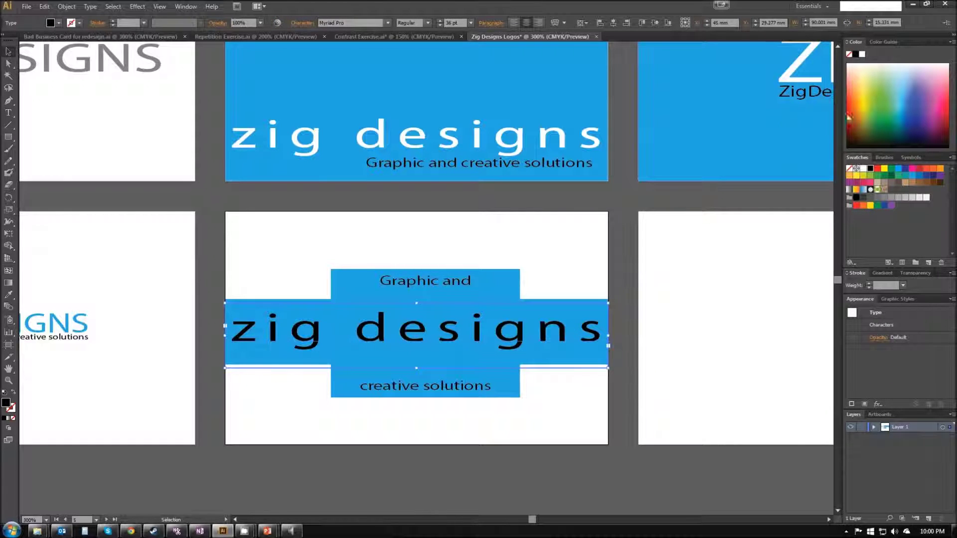
click(862, 54)
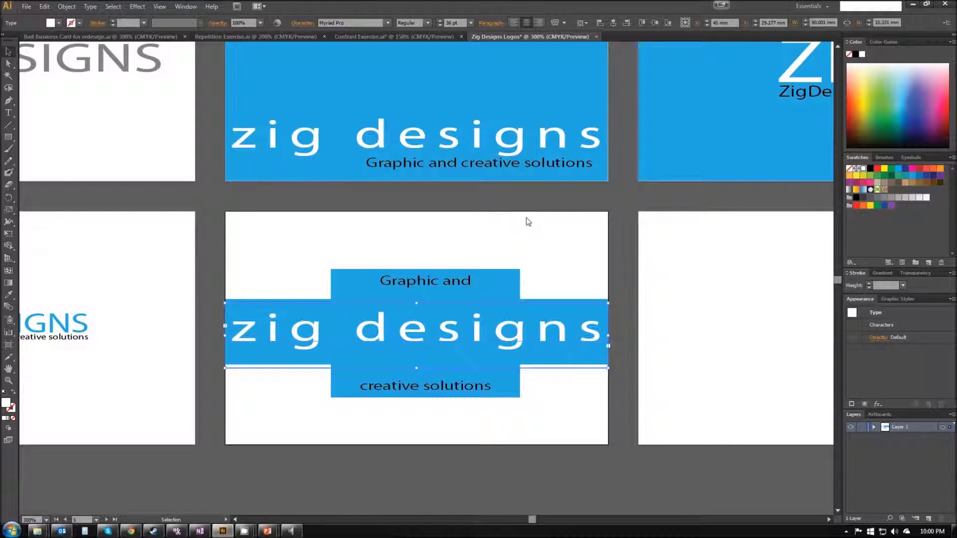
click(304, 22)
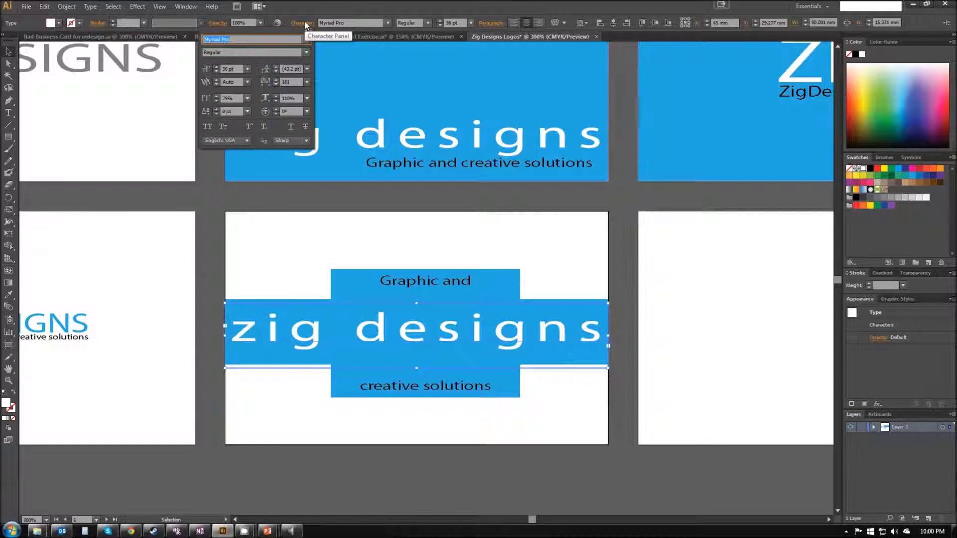
click(290, 81)
text(0)
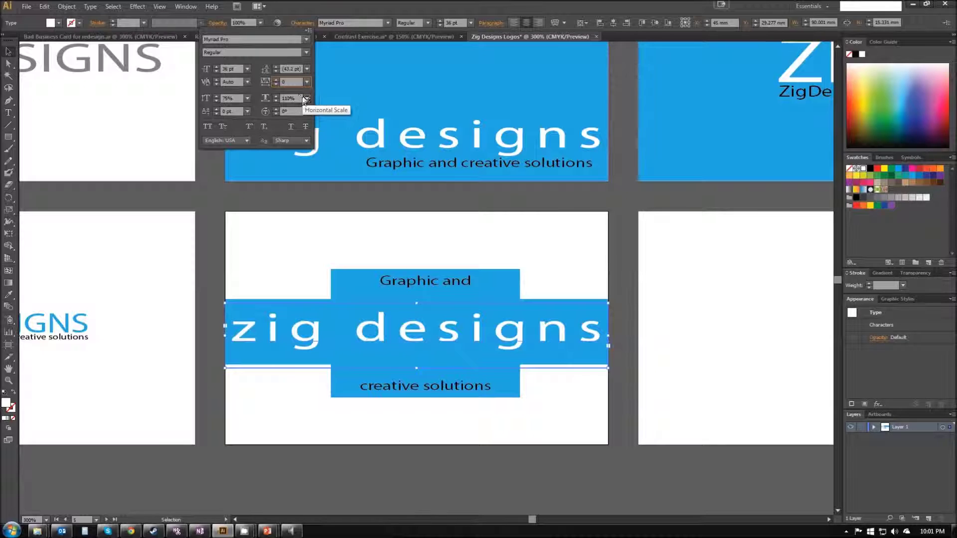
click(307, 99)
click(325, 155)
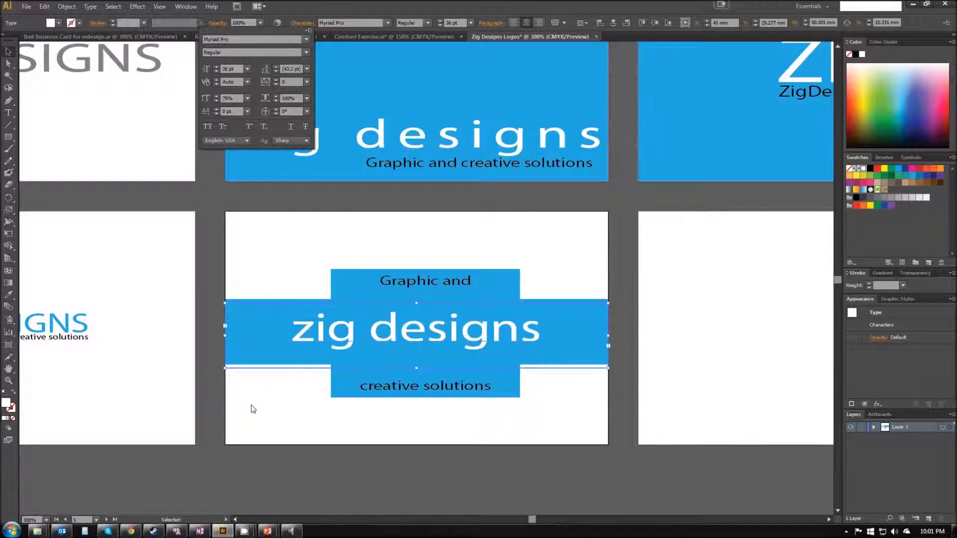
click(225, 338)
click(261, 384)
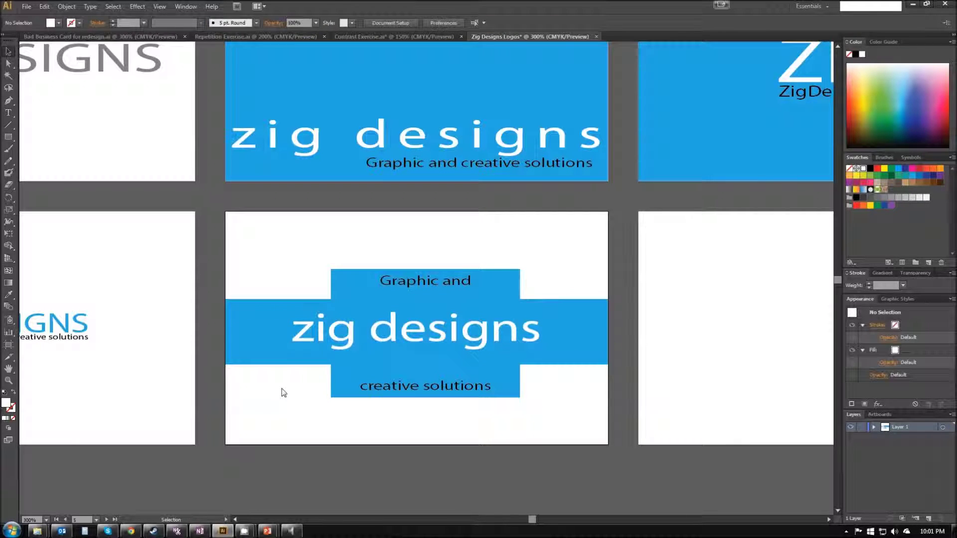
Narrow the fifth artboard's horizontal blue rectangle from both sides to about 63 mm, just wider than the zig designs text.
click(266, 301)
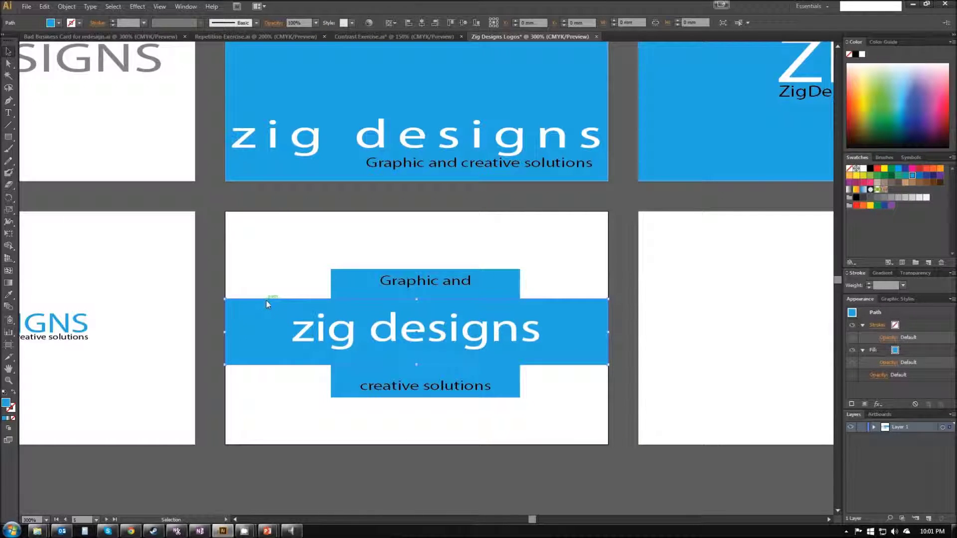
drag(224, 333, 277, 332)
drag(609, 332, 548, 328)
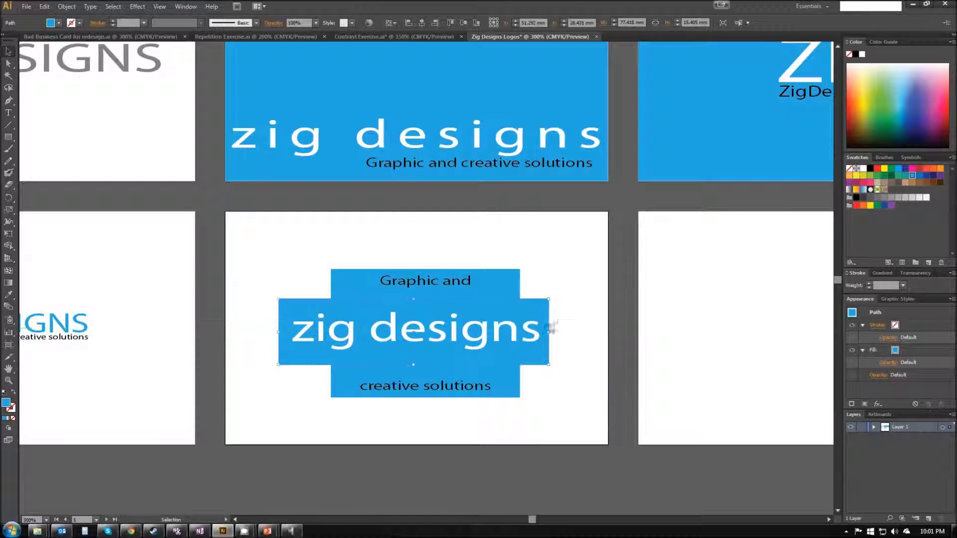
key(ctrl+shift+a)
Move Graphic and down and creative solutions up so both tagline parts sit closer to the zig designs text.
click(445, 282)
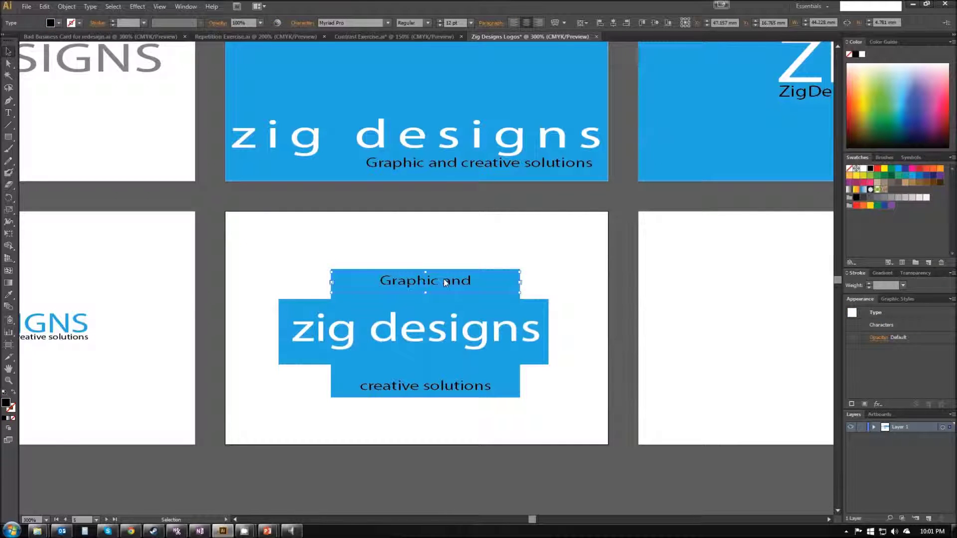
drag(462, 281, 459, 289)
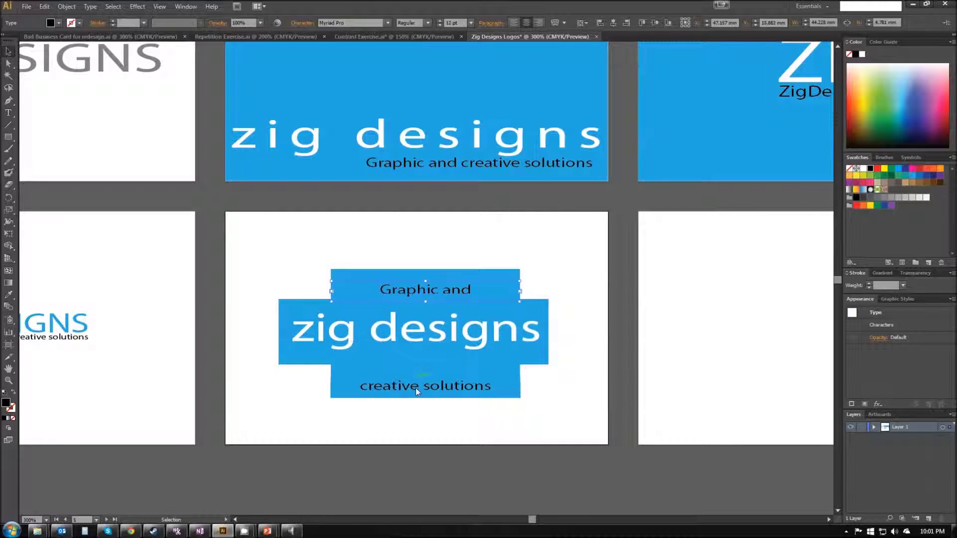
click(431, 384)
key(Up)
key(Up)
key(Up)
key(Up)
key(Up)
key(Up)
key(Up)
key(Up)
key(Up)
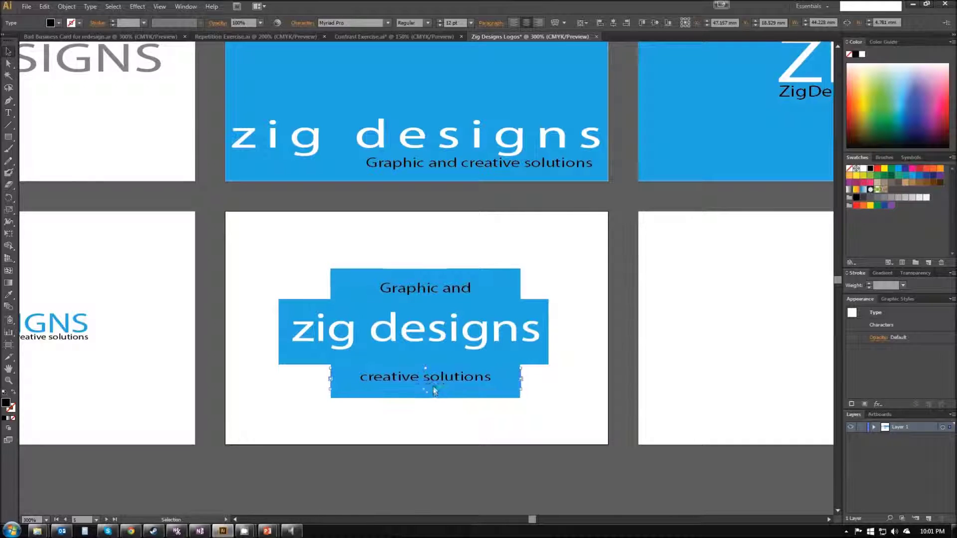
Shorten the central blue rectangle from its lower and upper edges to about 25 mm high, close around the tagline texts.
click(430, 397)
drag(426, 398, 429, 384)
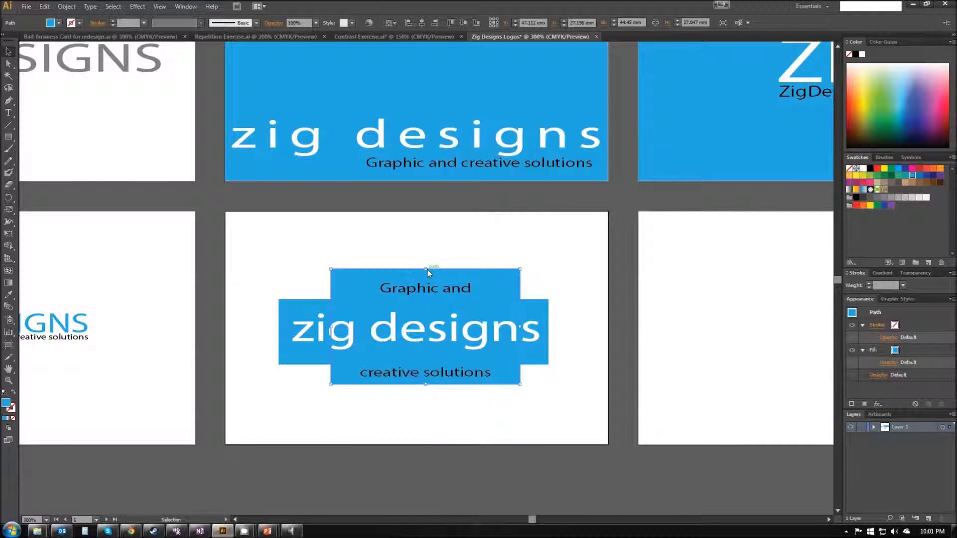
drag(426, 270, 429, 279)
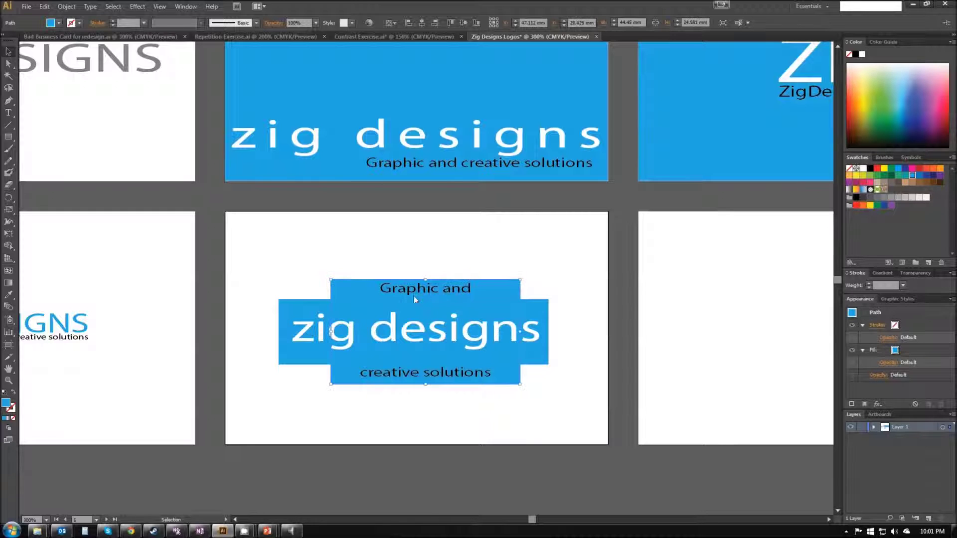
Narrow the Graphic and and creative solutions text frames from both sides to fit closely around their words.
click(394, 296)
drag(333, 291, 366, 291)
drag(519, 290, 493, 290)
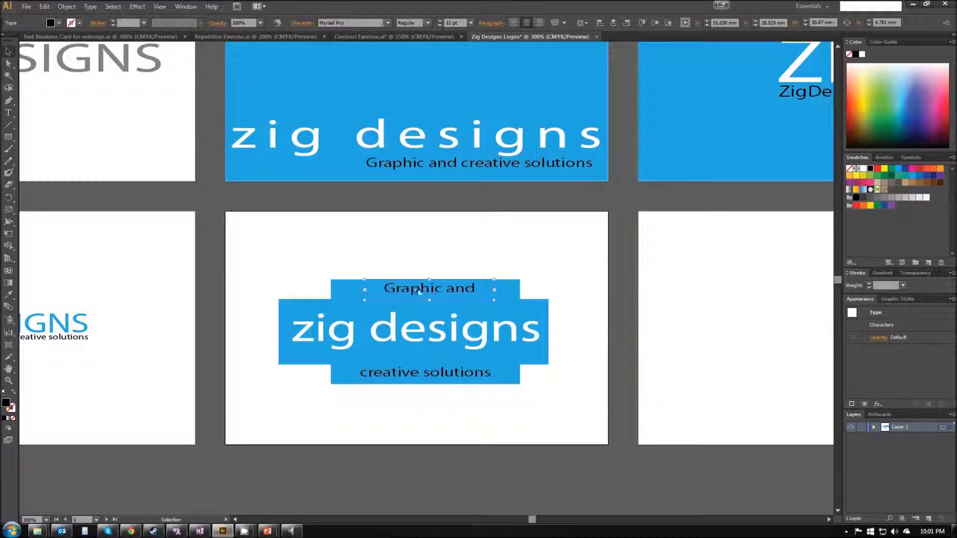
click(384, 376)
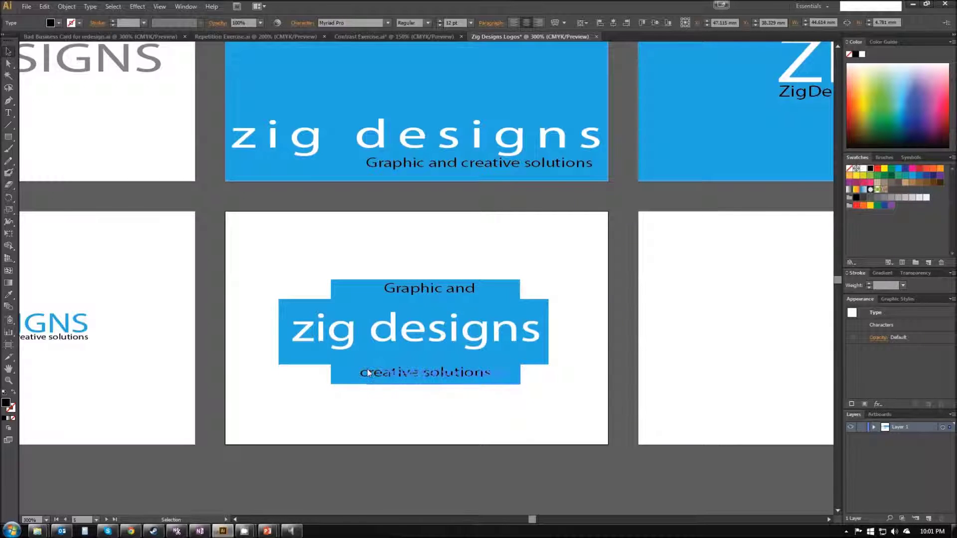
drag(362, 373, 365, 372)
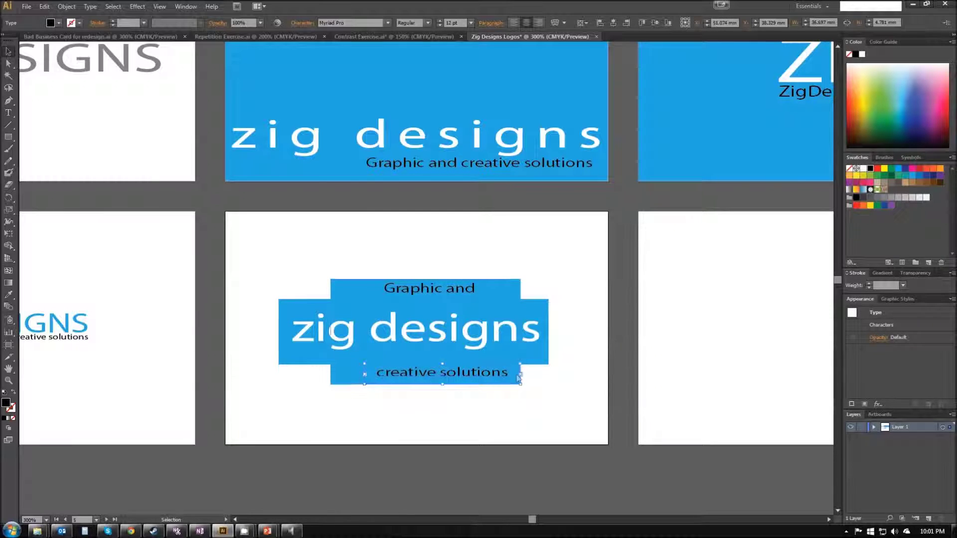
drag(523, 379, 493, 375)
drag(364, 374, 351, 374)
click(553, 380)
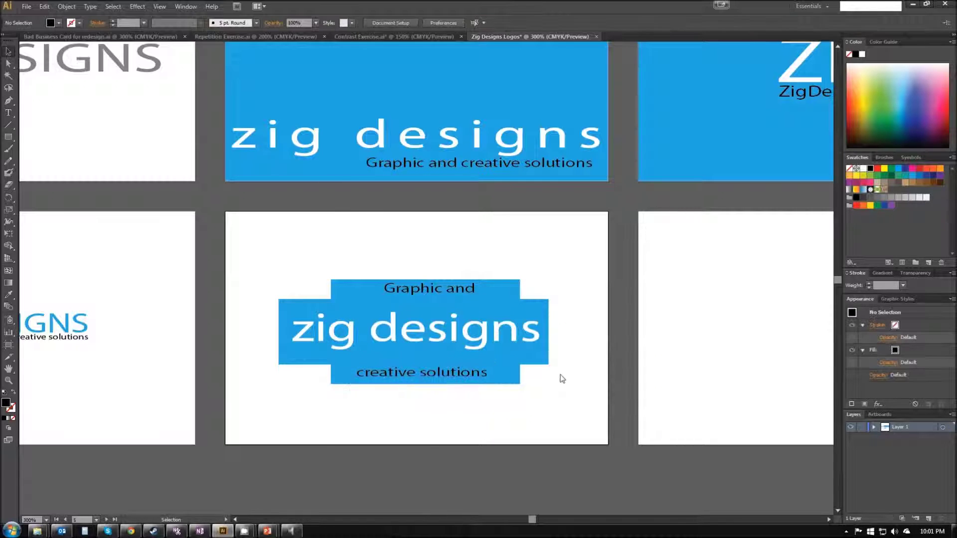
Pull in the central blue rectangle's left edge so the rectangle is about 41 mm wide.
click(368, 300)
mouse_move(332, 334)
mouse_down()
mouse_move(391, 337)
mouse_move(345, 330)
mouse_up()
click(435, 393)
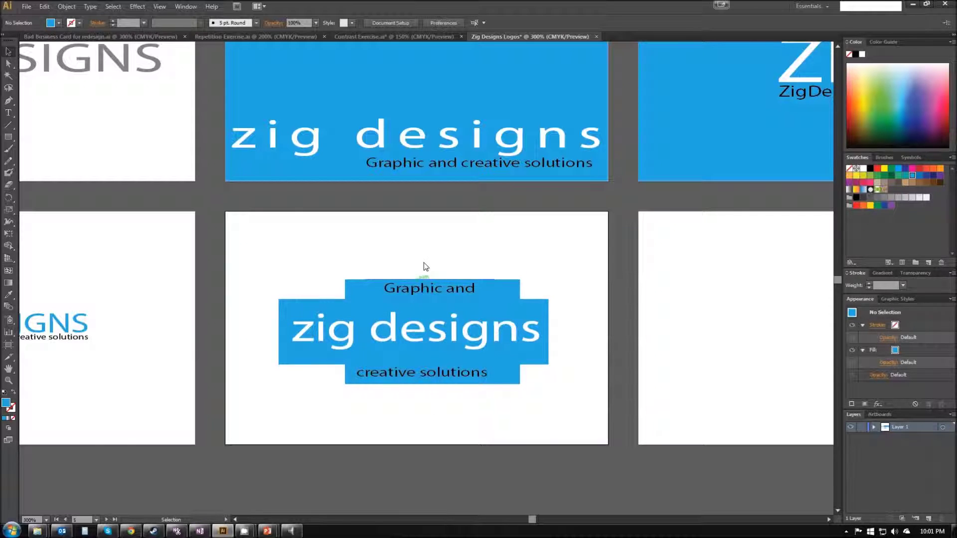
Align Graphic and, zig designs and creative solutions to the fifth artboard's horizontal centre.
click(426, 290)
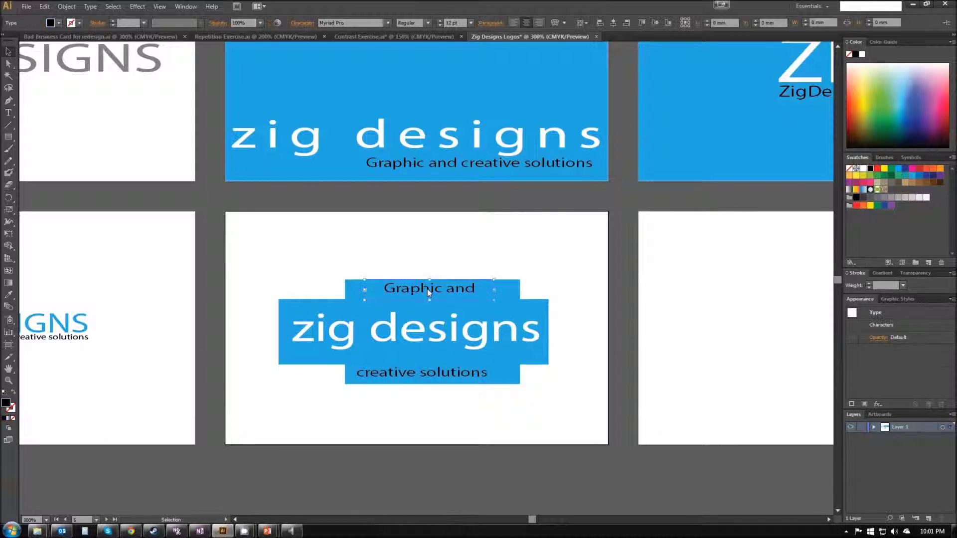
shift+click(414, 335)
shift+click(422, 382)
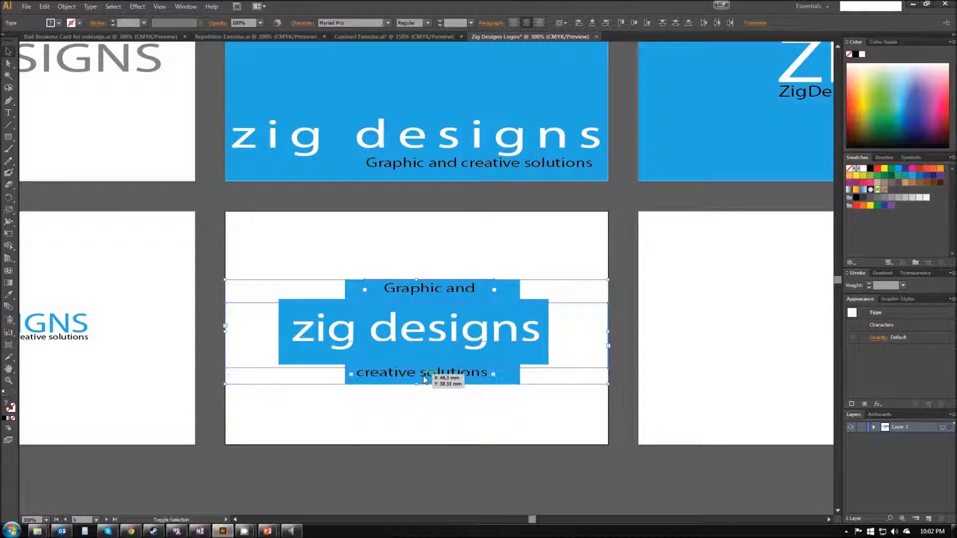
click(593, 22)
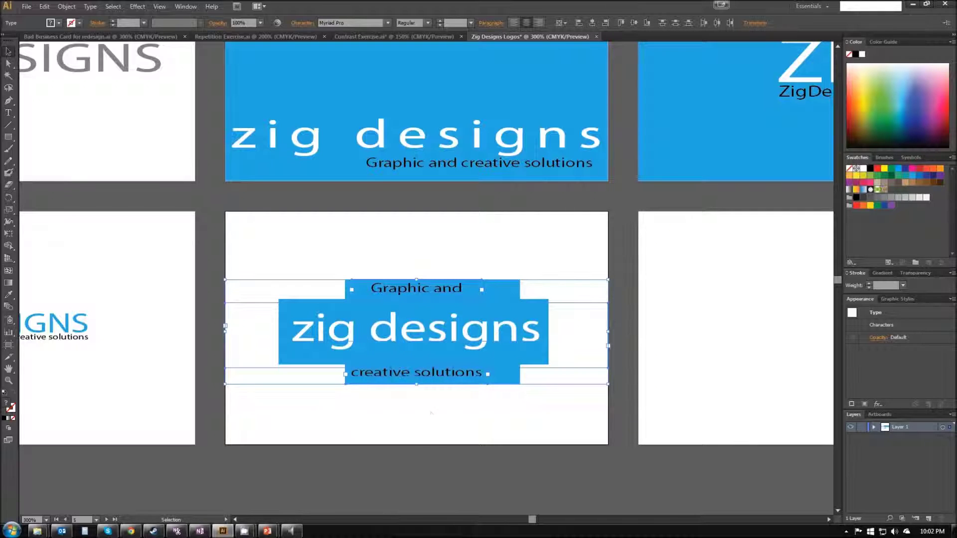
Align both blue rectangles to the fifth artboard's horizontal centre.
click(497, 403)
click(515, 380)
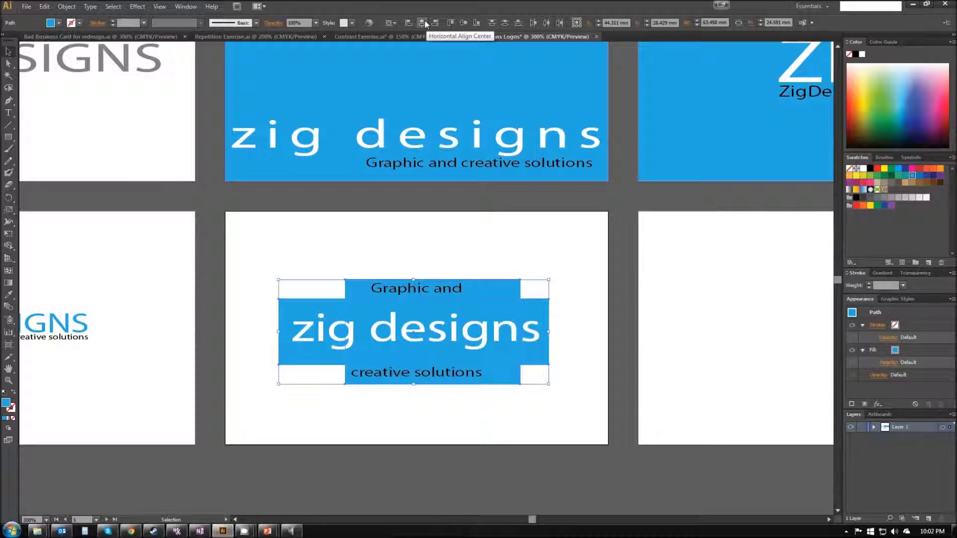
click(425, 21)
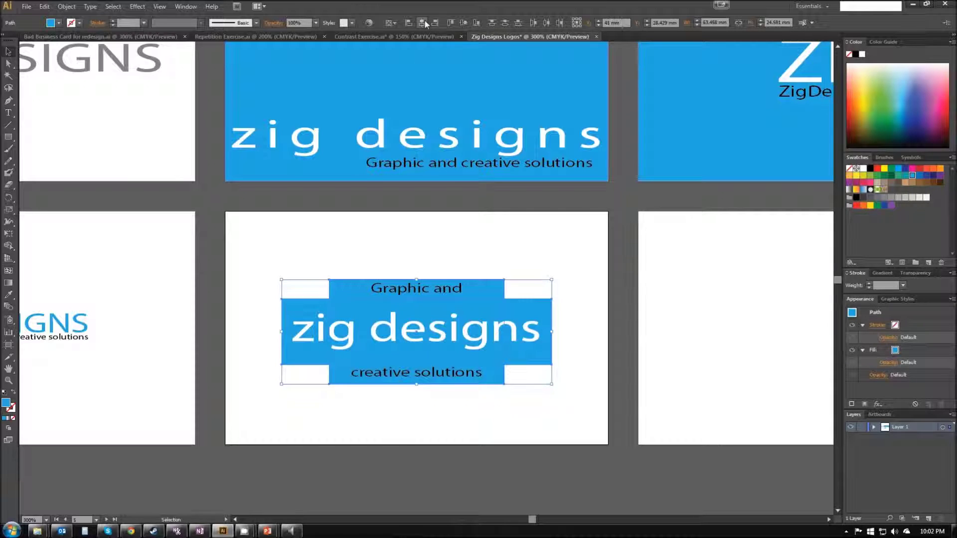
click(426, 236)
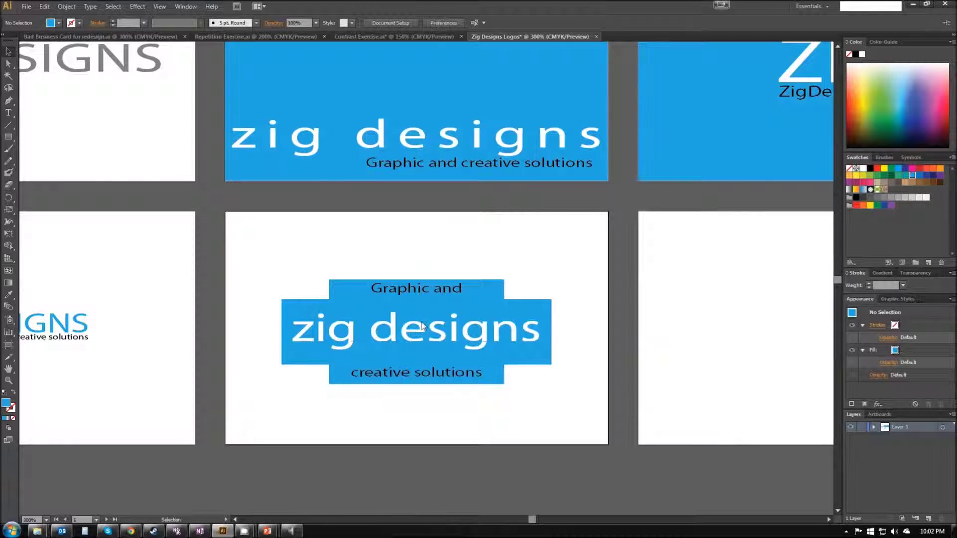
Check the reference logos in the Contrast Exercise document, and copy the complete fifth logo onto the sixth artboard.
key(alt)
click(431, 34)
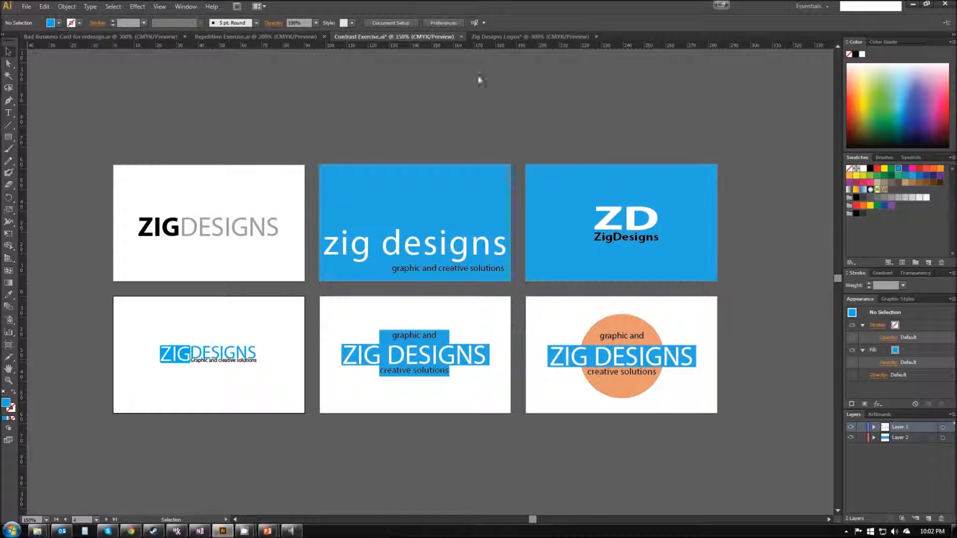
click(507, 35)
drag(711, 311, 486, 295)
drag(34, 218, 375, 396)
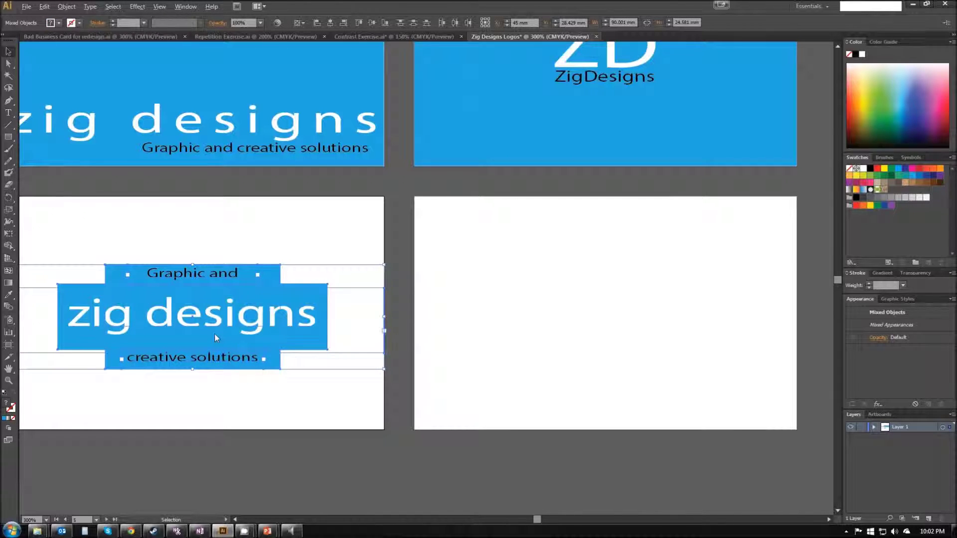
drag(215, 334, 629, 337)
click(728, 398)
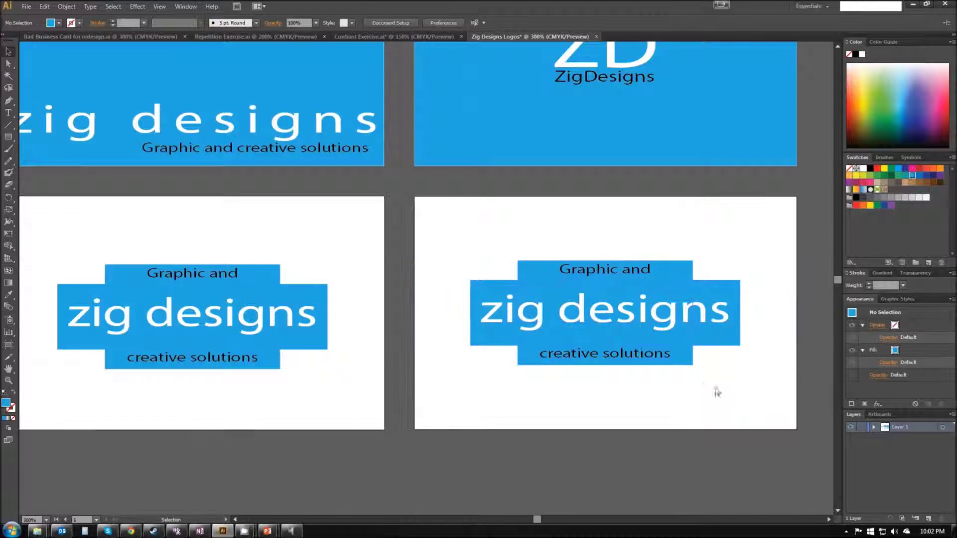
Replace the central rectangle in the sixth artboard's logo with an orange circle about 36 mm in diameter.
click(689, 366)
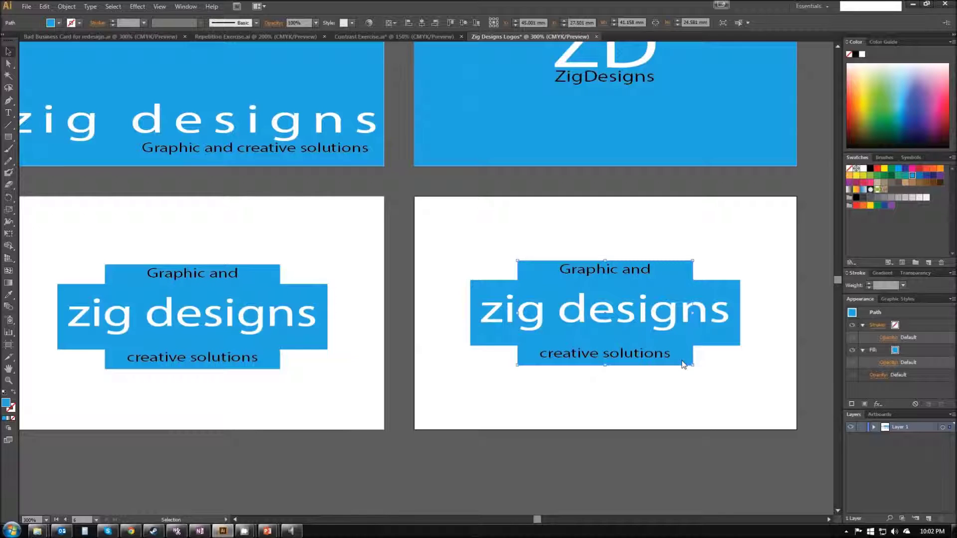
key(Delete)
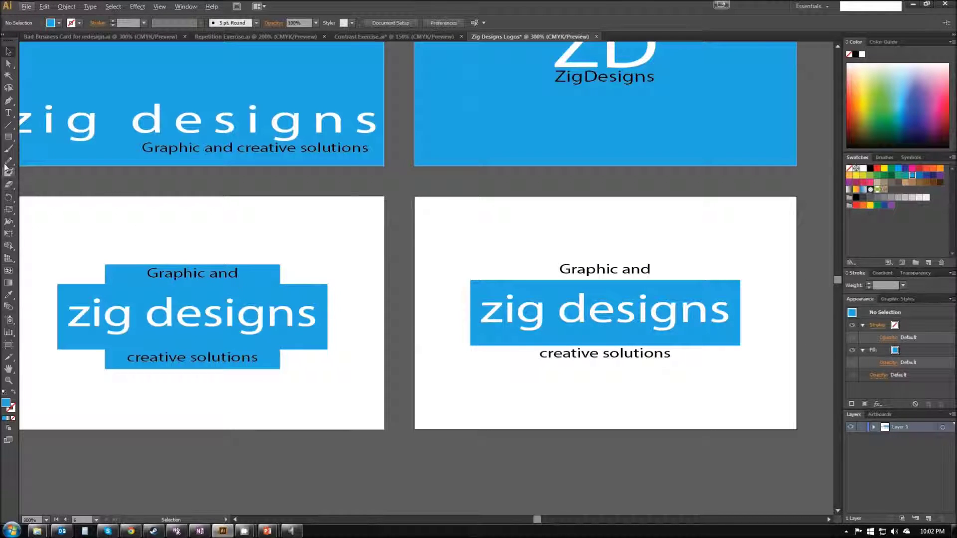
click(9, 138)
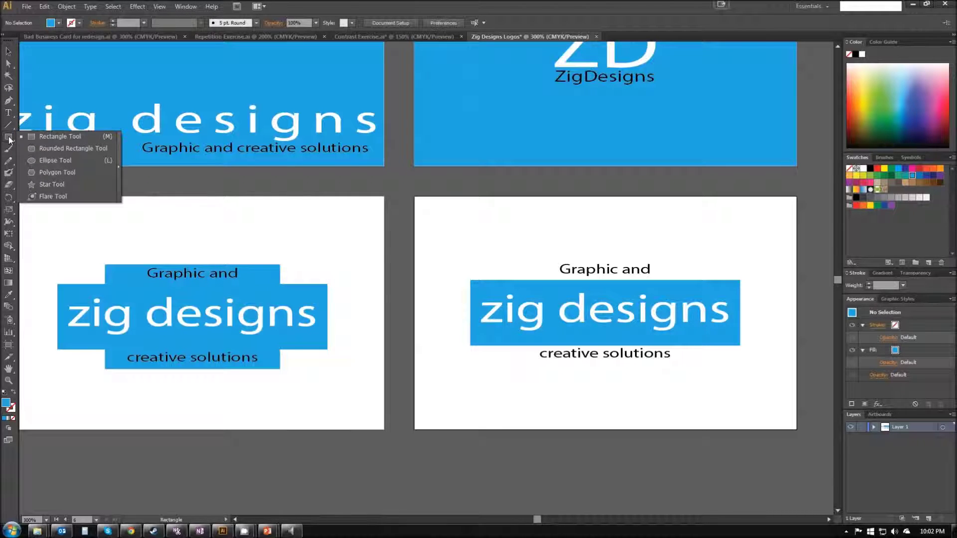
click(59, 158)
mouse_move(516, 239)
mouse_down()
mouse_move(636, 380)
mouse_move(559, 305)
mouse_move(692, 251)
mouse_move(712, 272)
mouse_move(590, 398)
mouse_move(676, 318)
mouse_move(647, 337)
mouse_move(552, 278)
mouse_move(602, 324)
mouse_move(690, 364)
mouse_move(682, 355)
mouse_up()
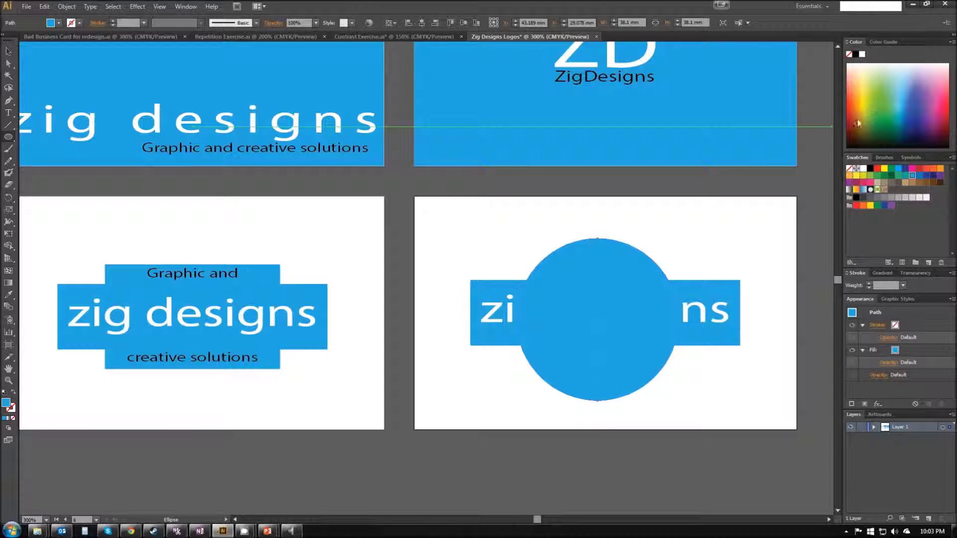
click(940, 170)
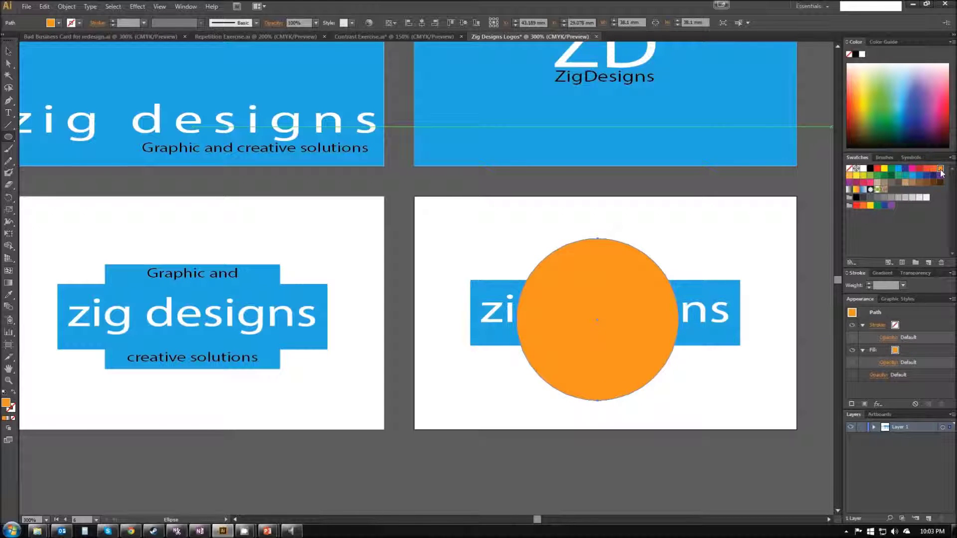
Send the orange circle to the back, and align it and the blue rectangle to the sixth artboard's horizontal centre.
right_click(631, 375)
mouse_move(668, 357)
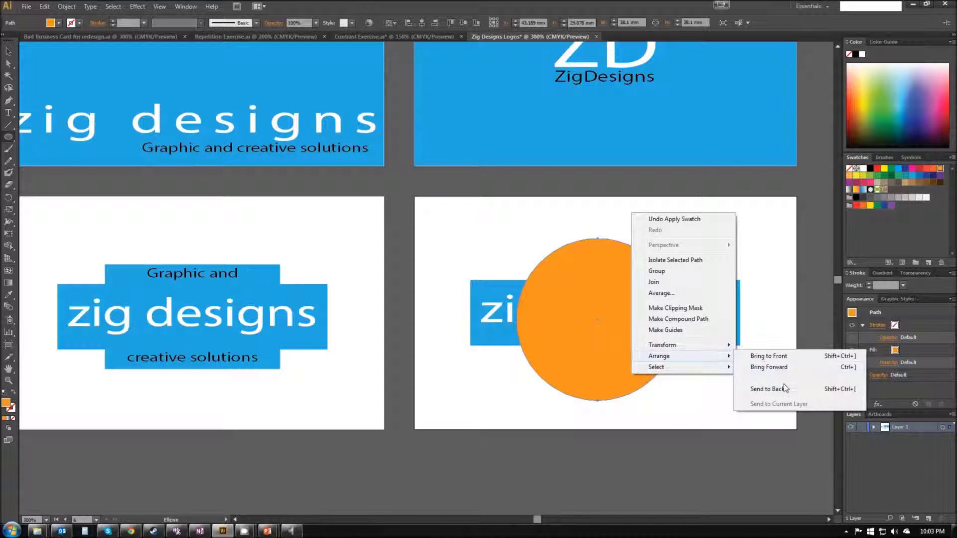
click(785, 389)
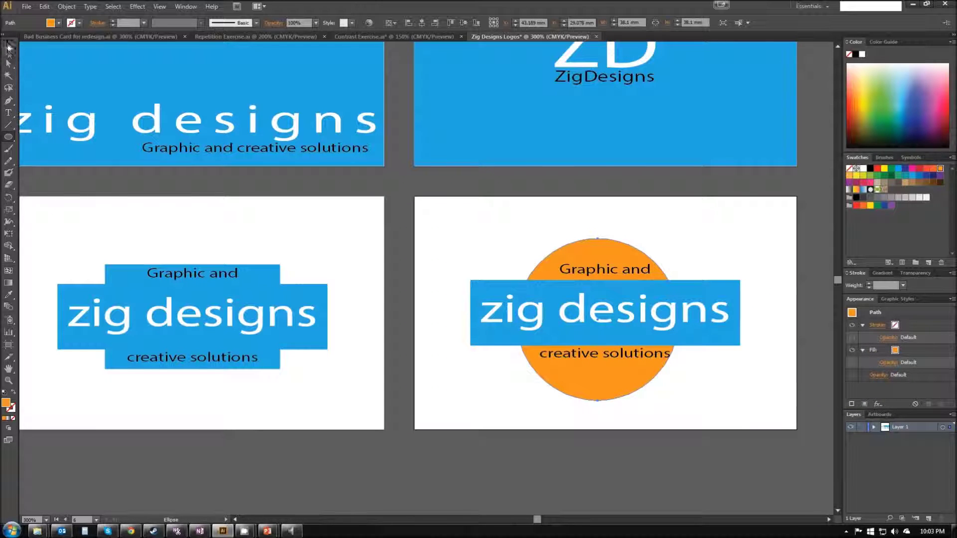
click(8, 52)
drag(575, 384, 584, 381)
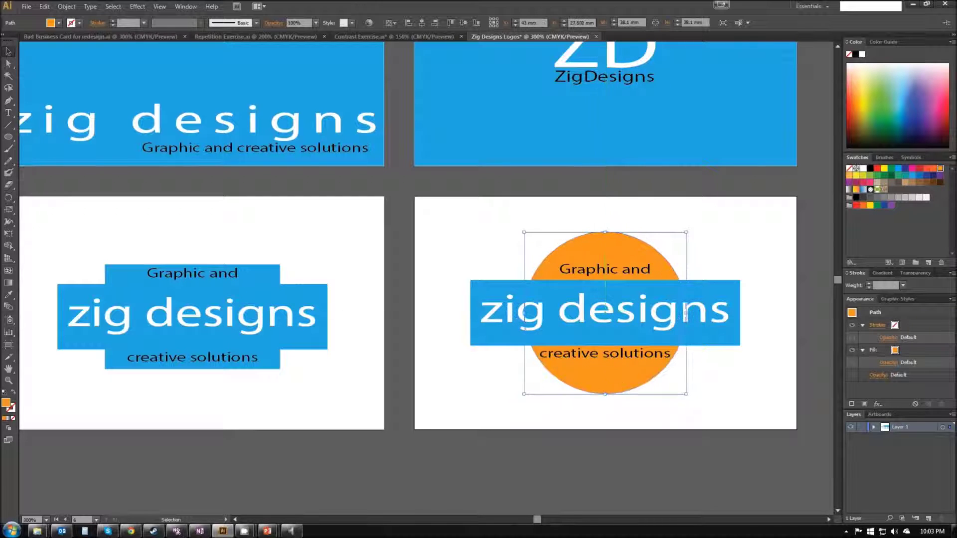
shift+click(725, 342)
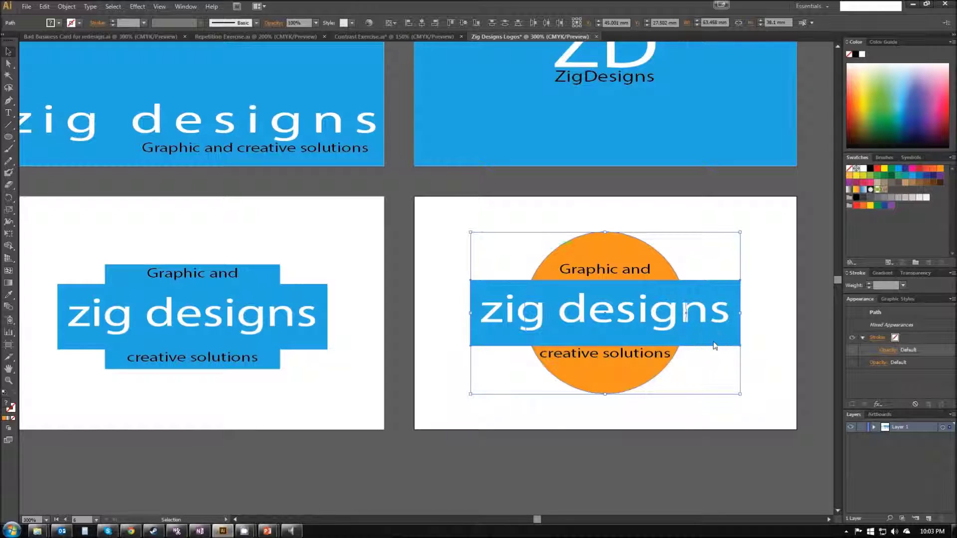
click(421, 24)
click(806, 343)
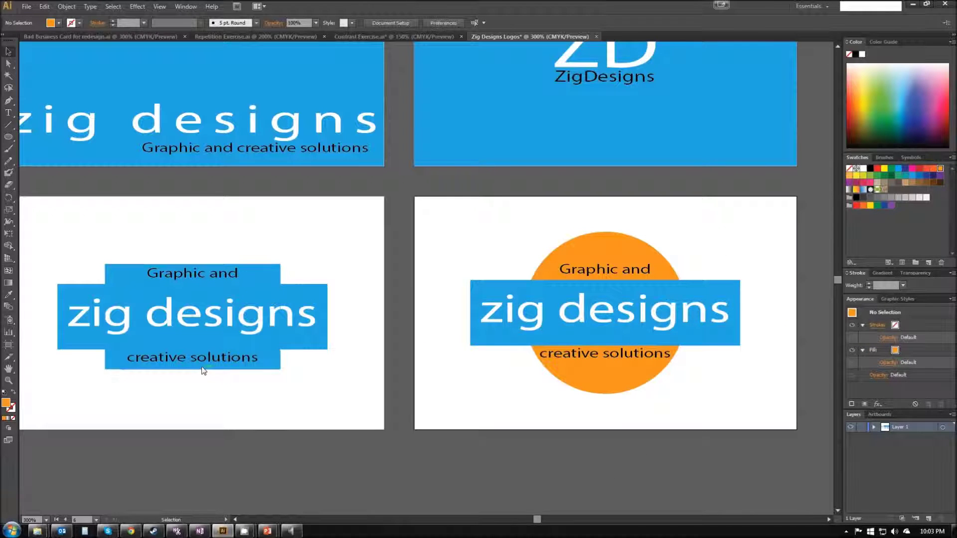
scroll(153, 387, down, 2)
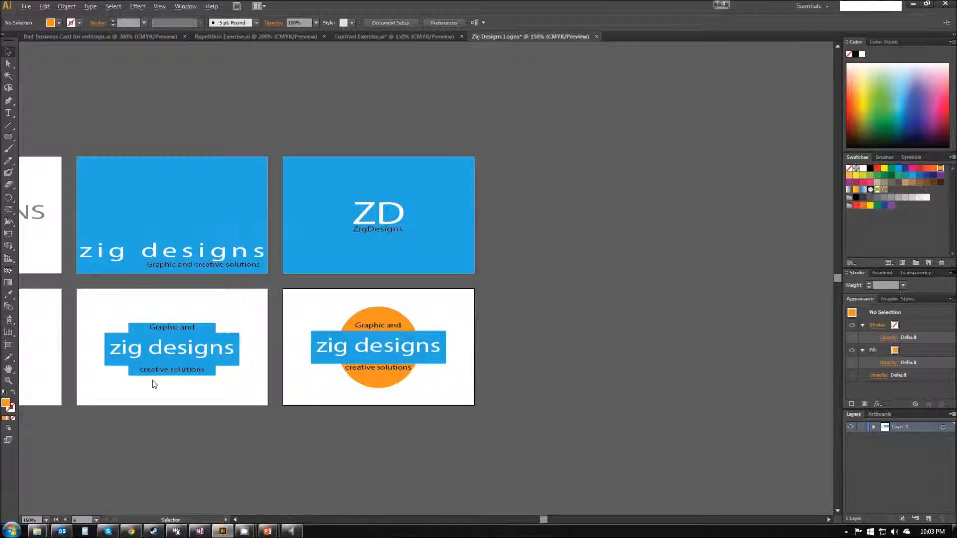
drag(107, 369, 327, 372)
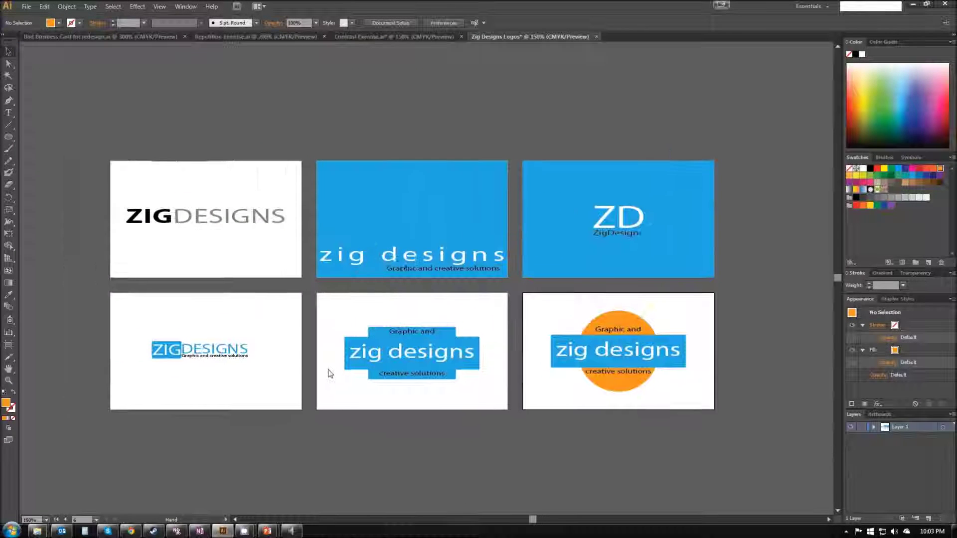
scroll(329, 374, up, 1)
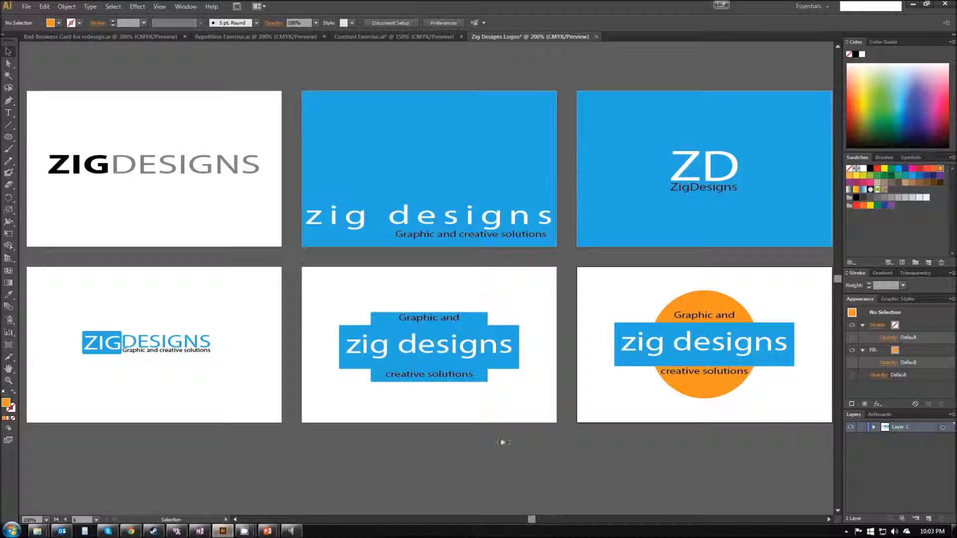